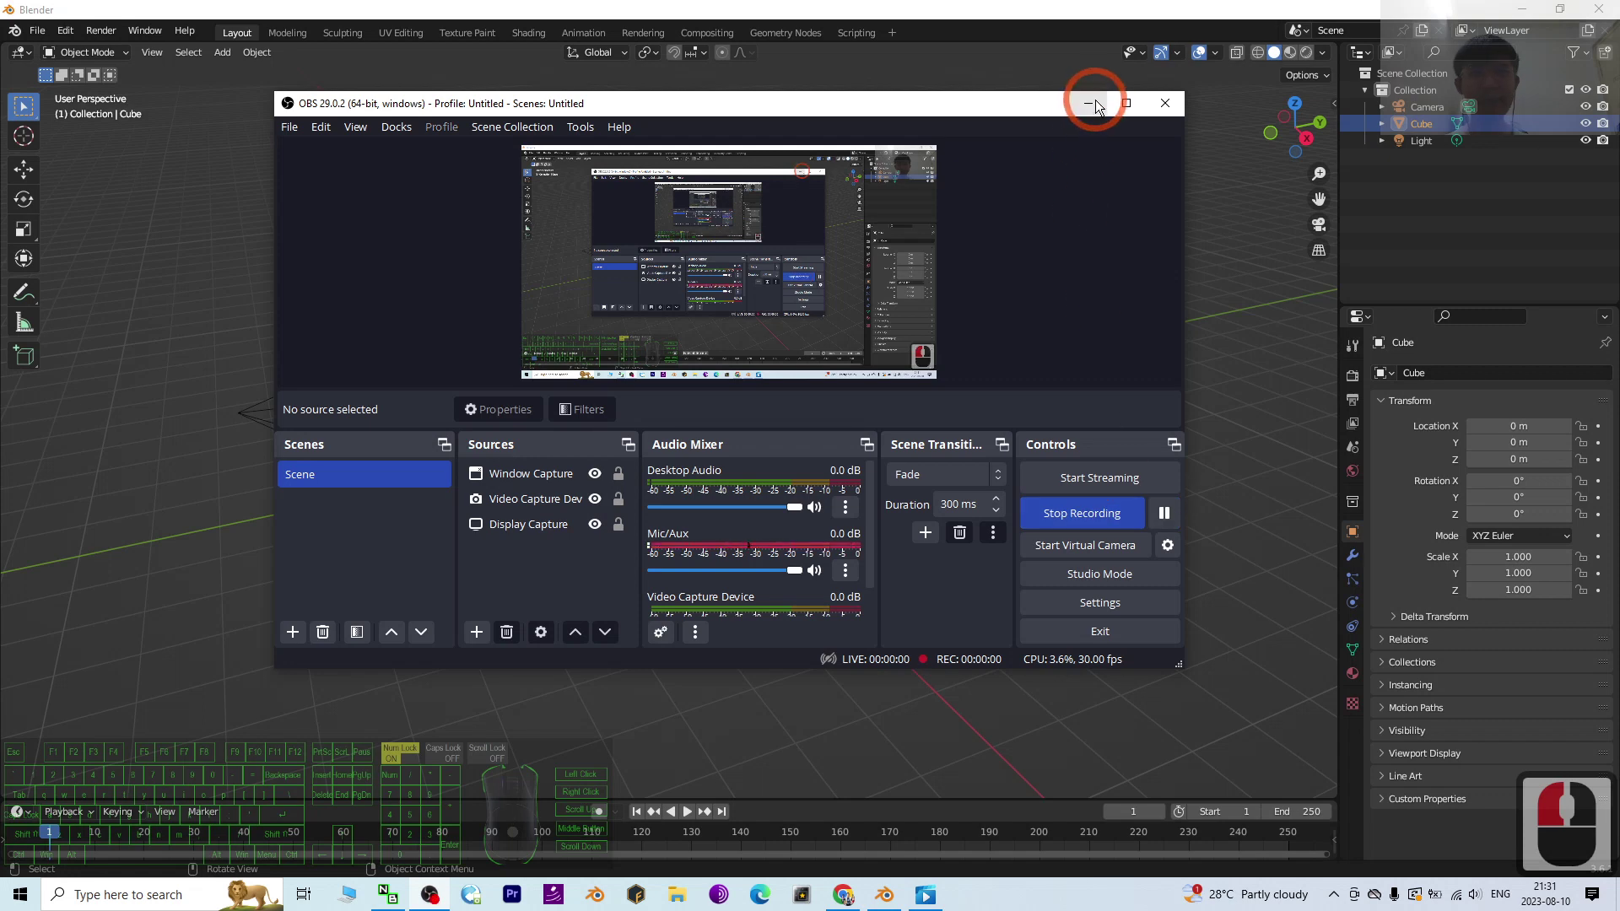
Step: Hide OBS to reveal Blender, choose the Move tool and select the default cube
left_click(1087, 103)
scroll(704, 467, "up", 2)
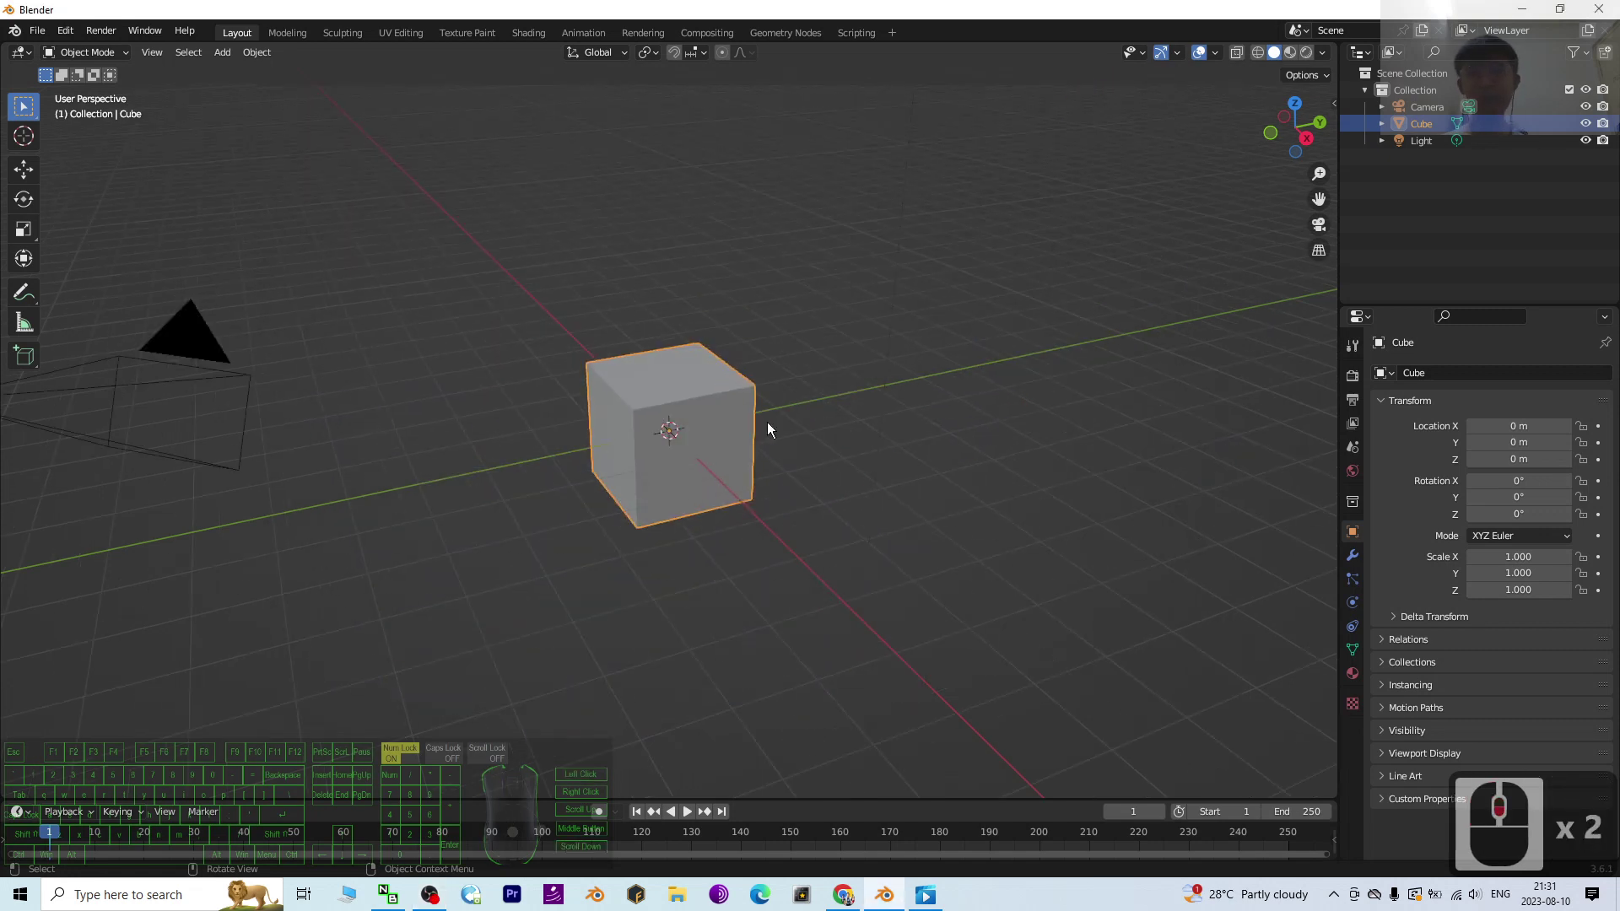
left_click(712, 372)
scroll(712, 372, "down", 3)
scroll(615, 407, "up", 3)
left_click(23, 169)
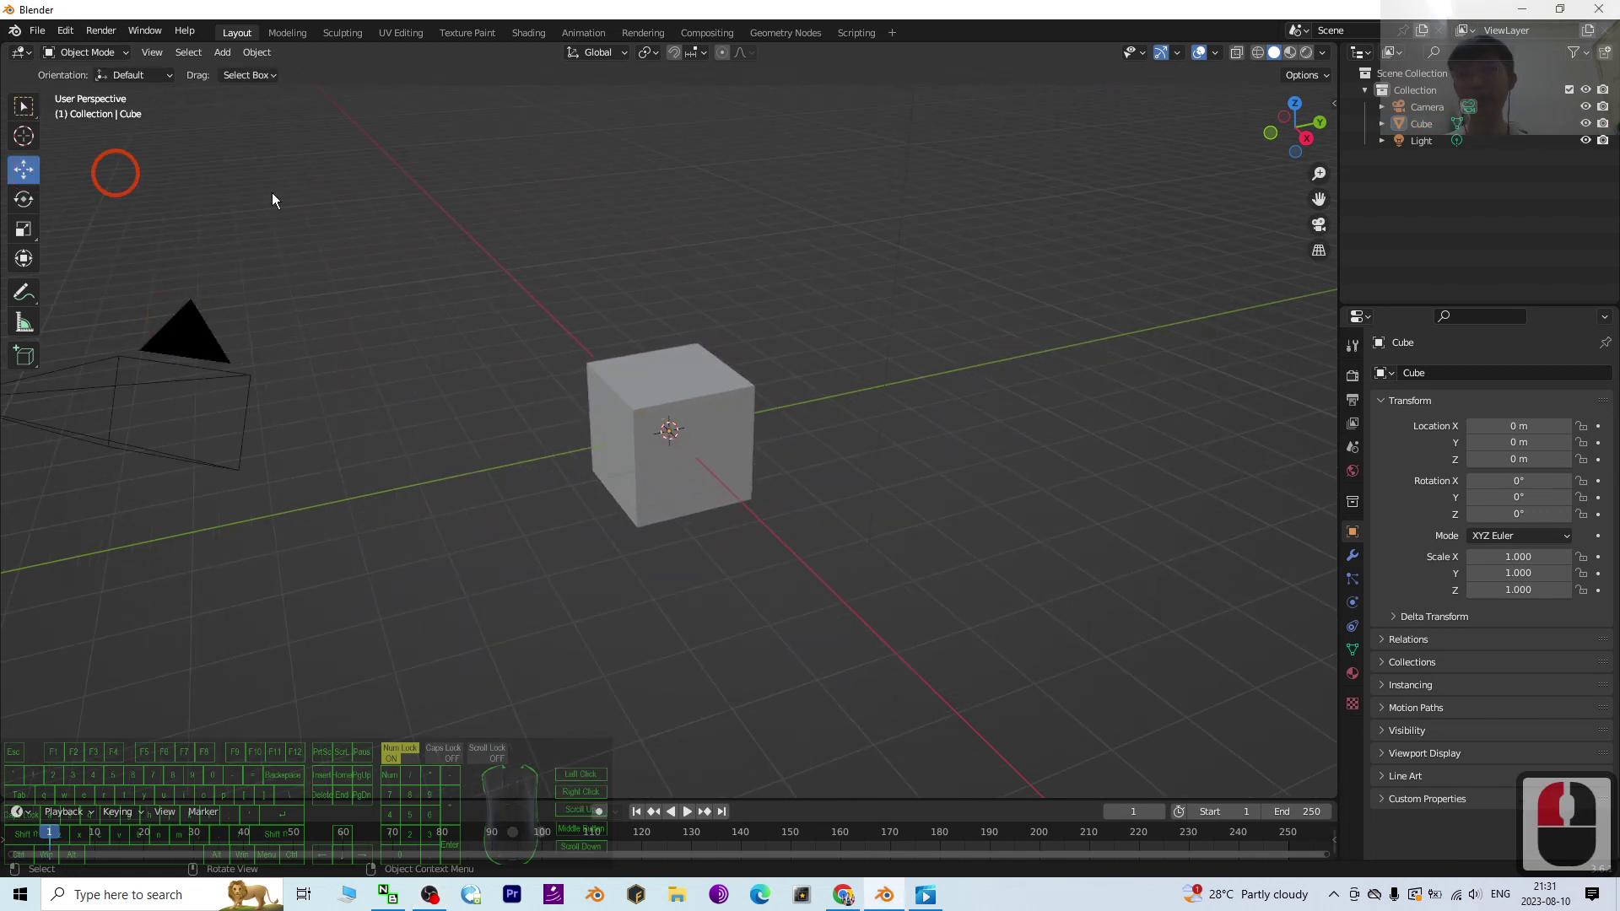
left_click(697, 441)
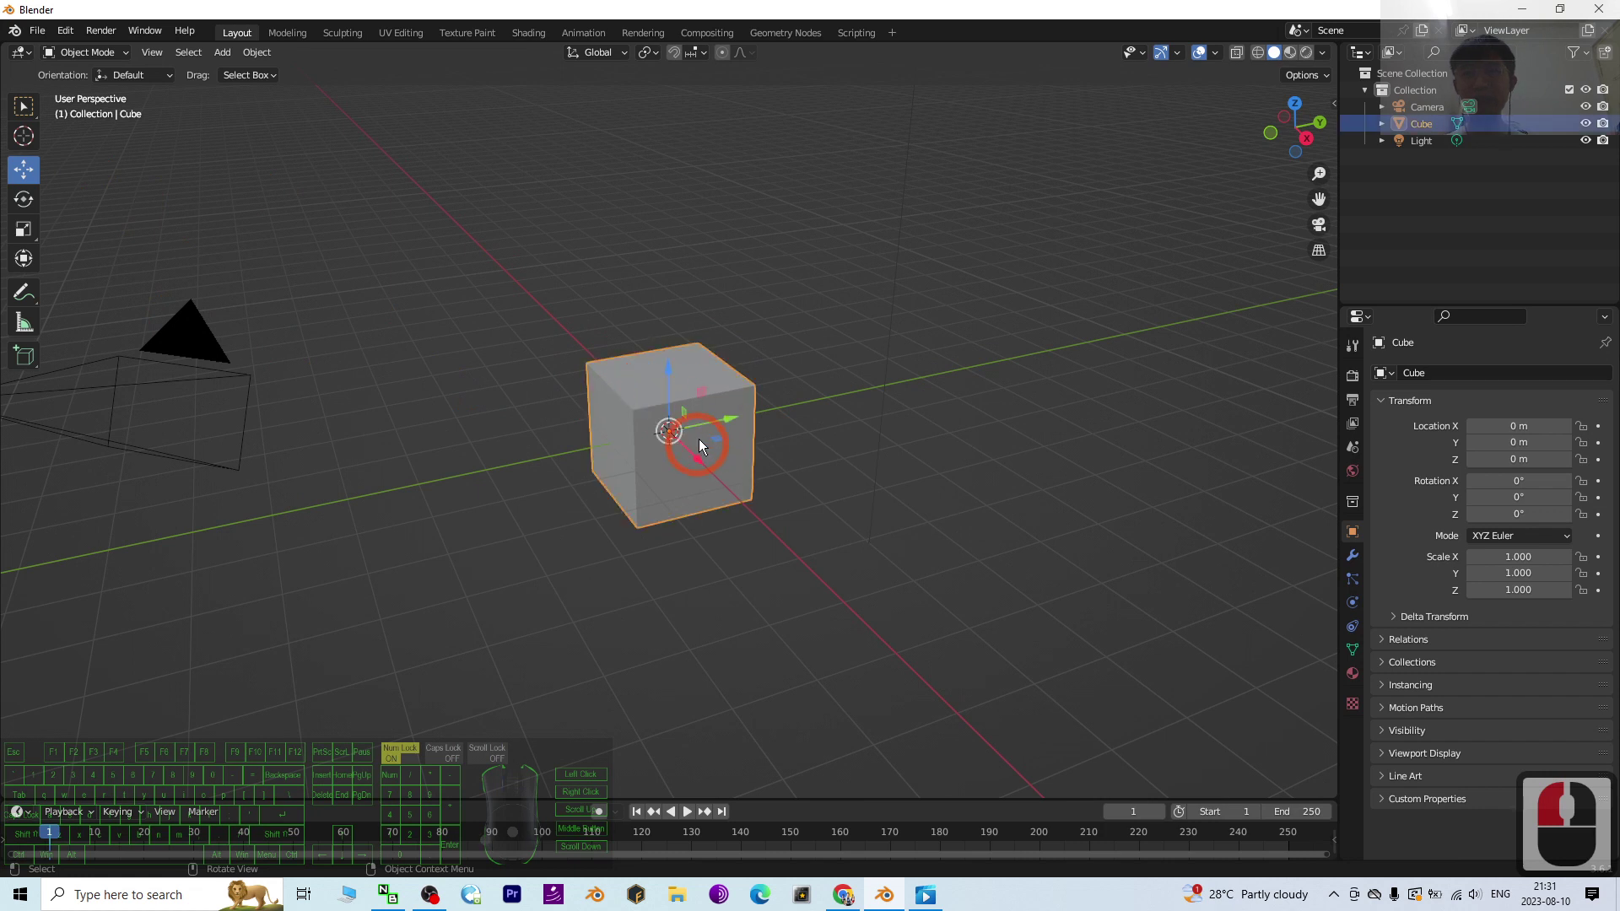
left_click(644, 474)
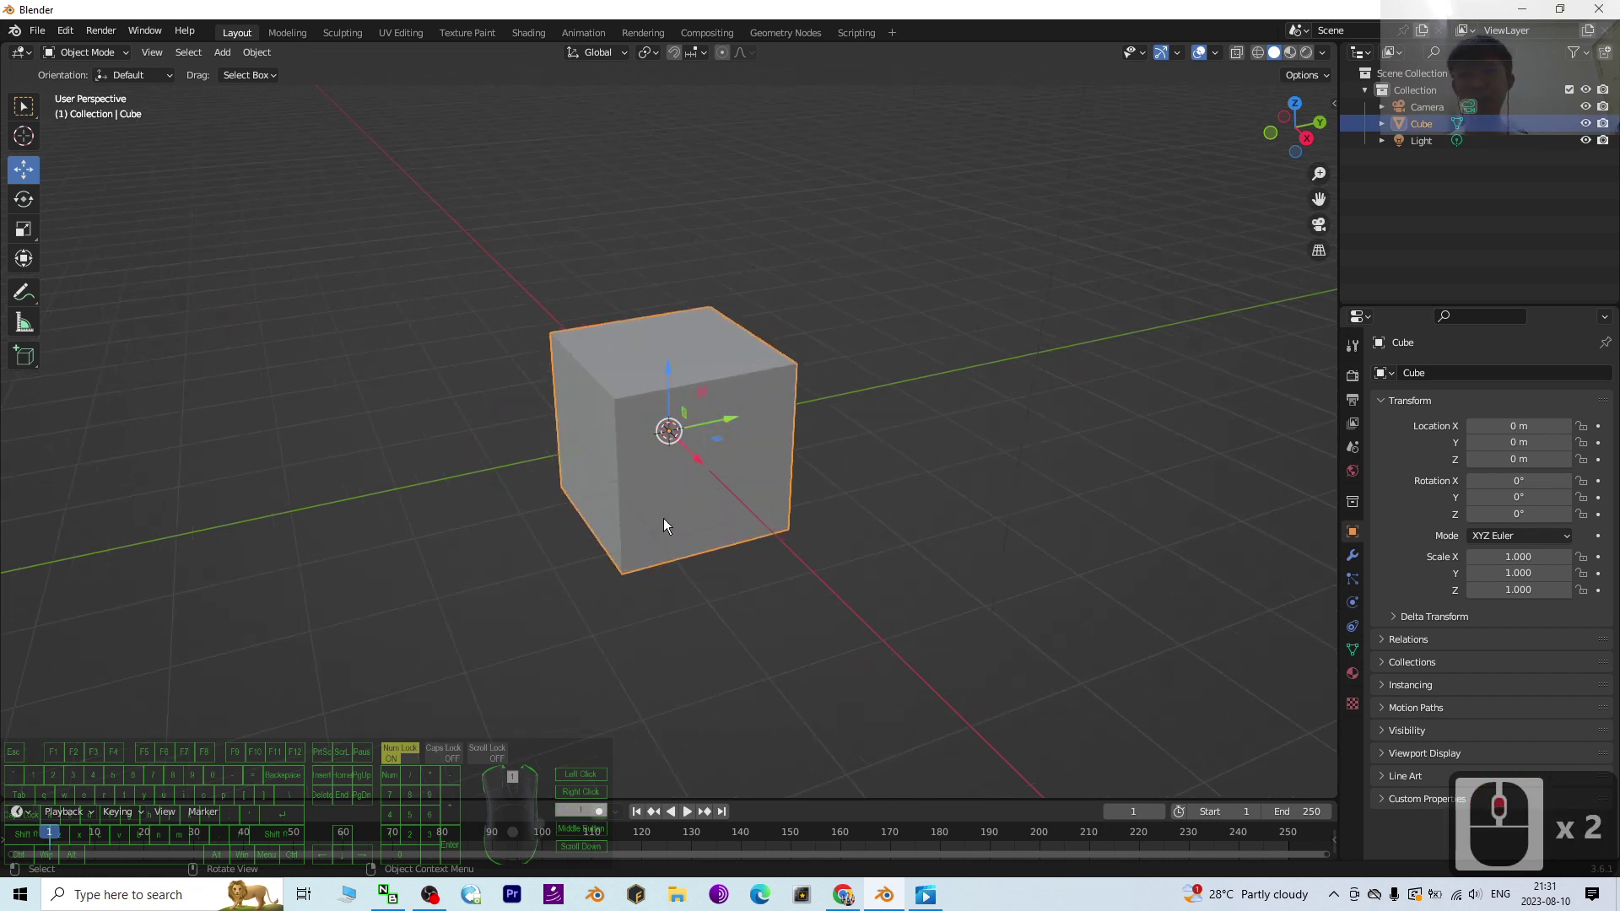
scroll(663, 518, "up", 2)
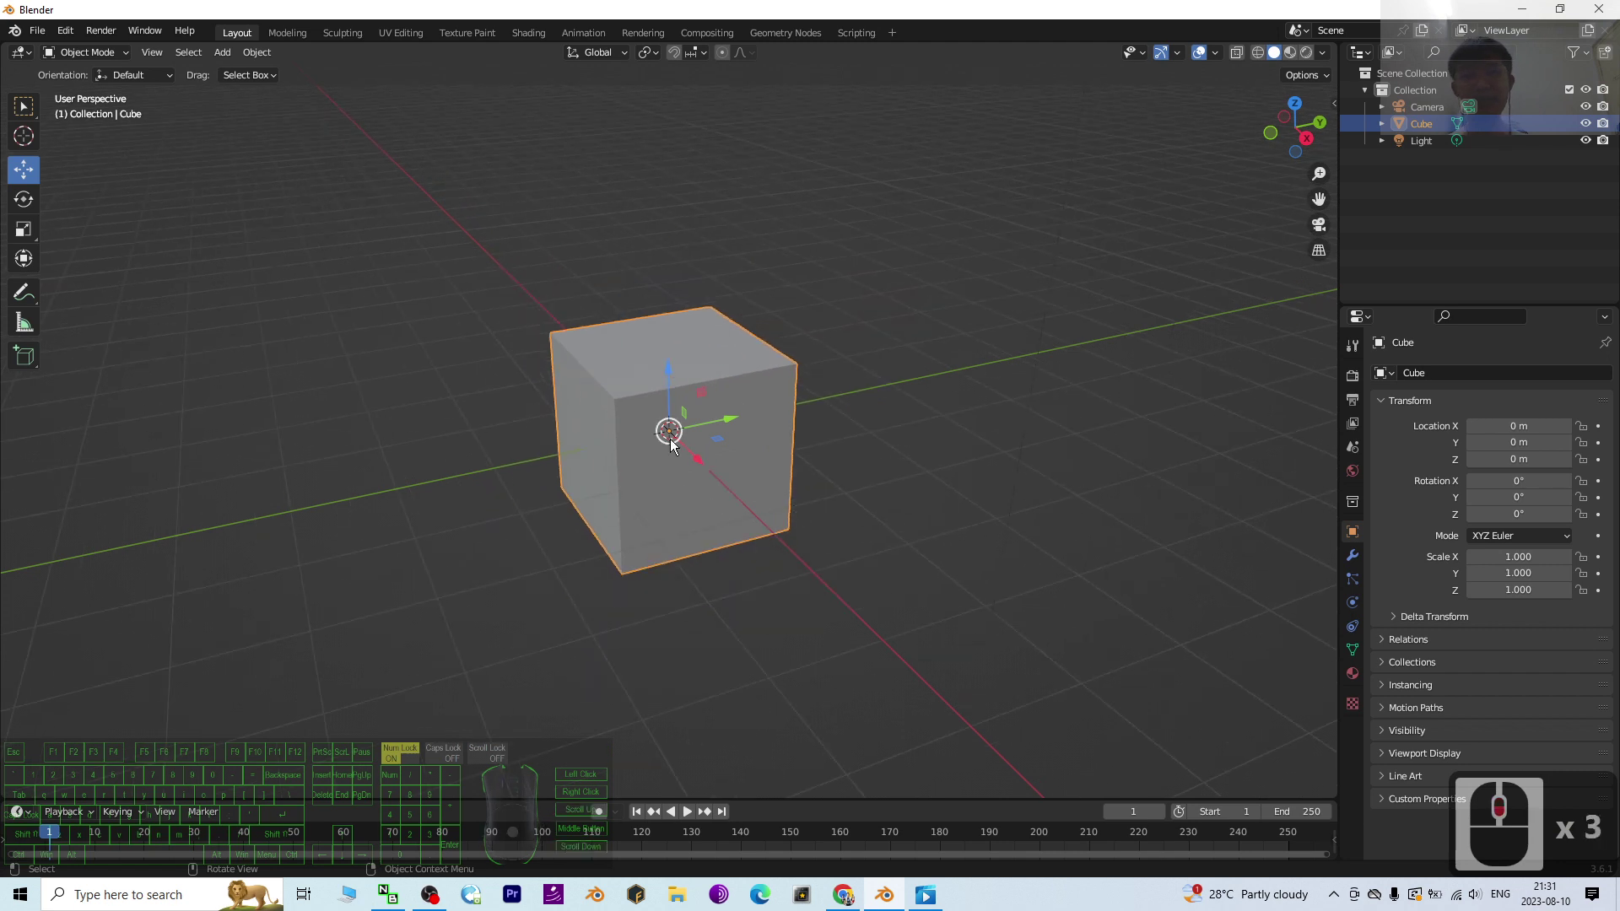
Step: Orbit around the cube to inspect it from side, front and top angles
middle_click_drag(852, 646, 802, 549)
scroll(803, 550, "up", 2)
middle_click_drag(944, 555, 705, 478)
middle_click_drag(610, 579, 679, 540)
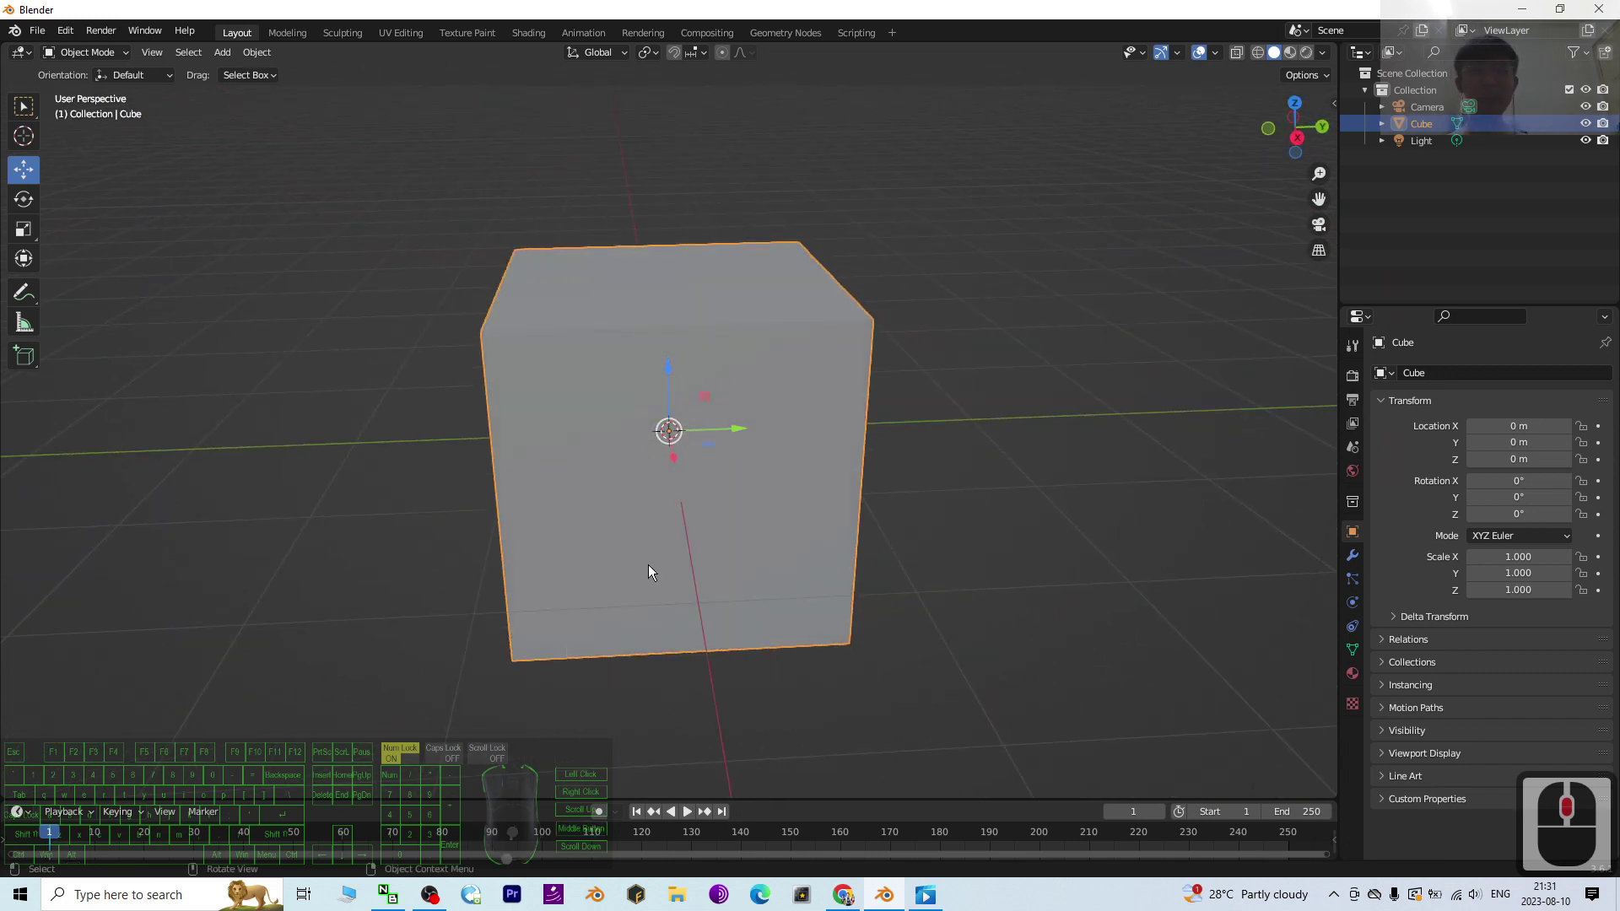
middle_click_drag(648, 565, 673, 452)
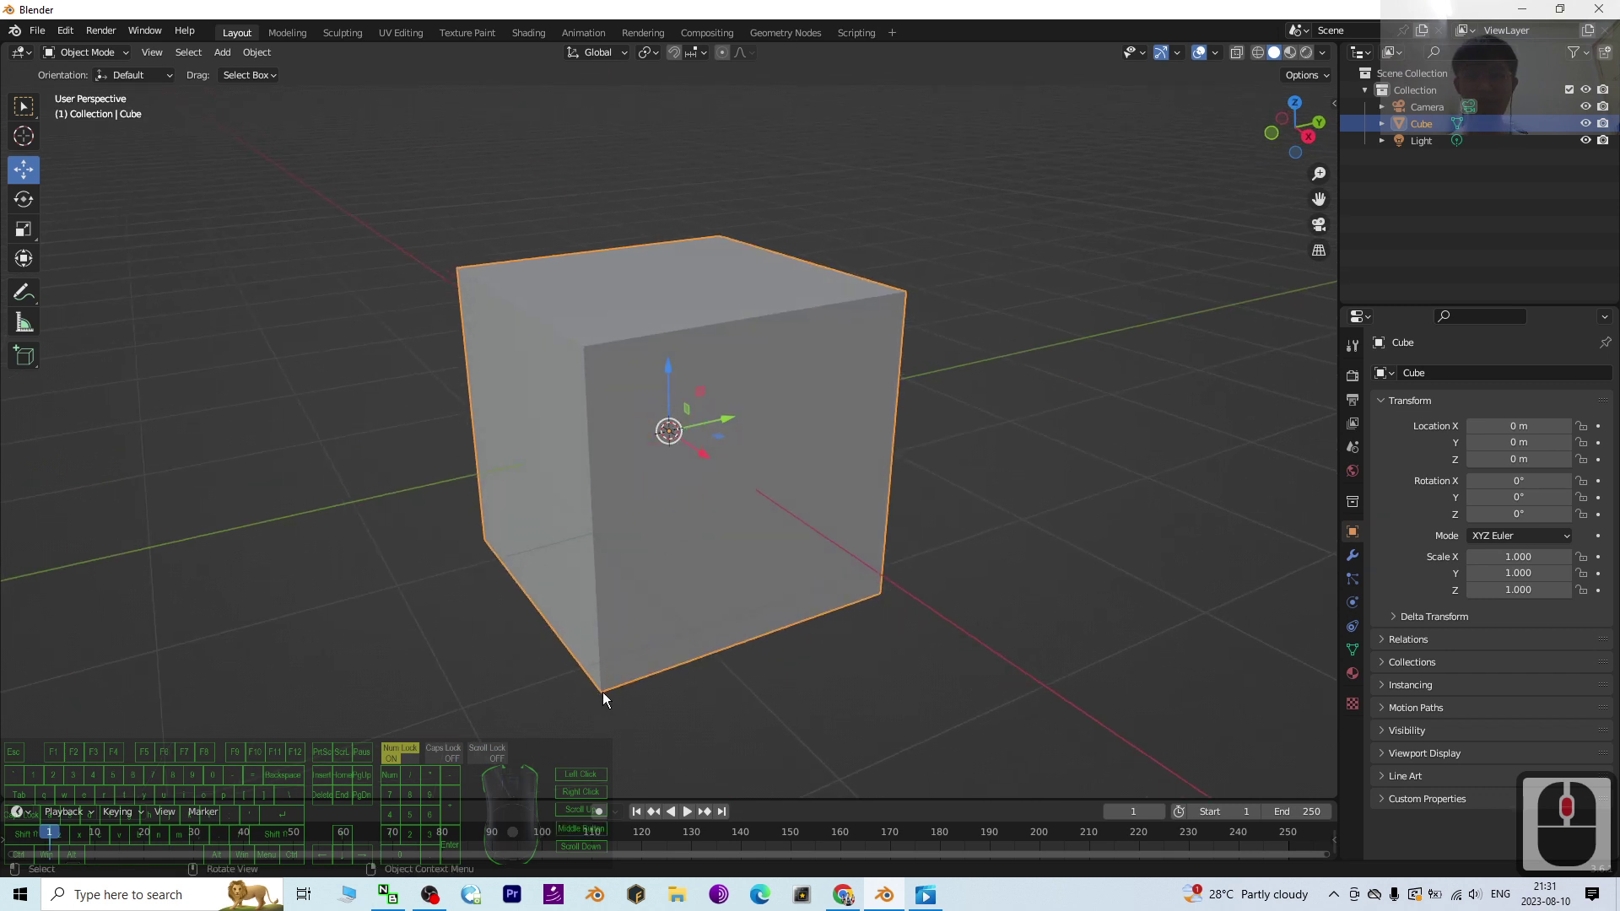
middle_click_drag(795, 687, 866, 514)
middle_click_drag(781, 555, 886, 439)
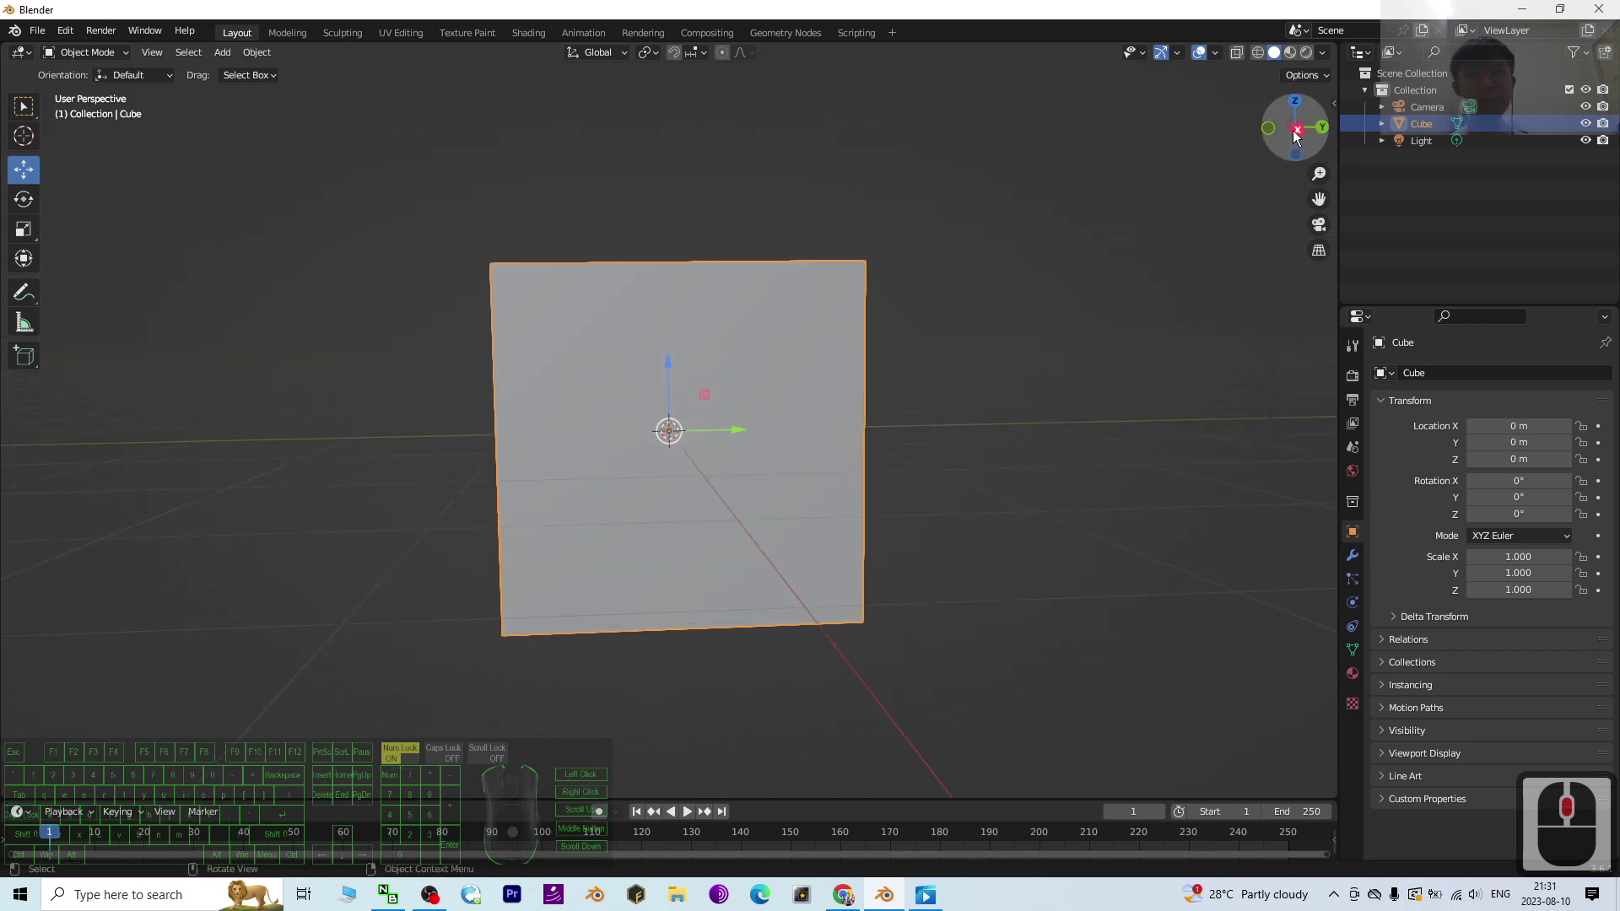
Step: Switch to Right Orthographic view using the gizmo's X axis, orbiting out briefly and back
left_click(1298, 131)
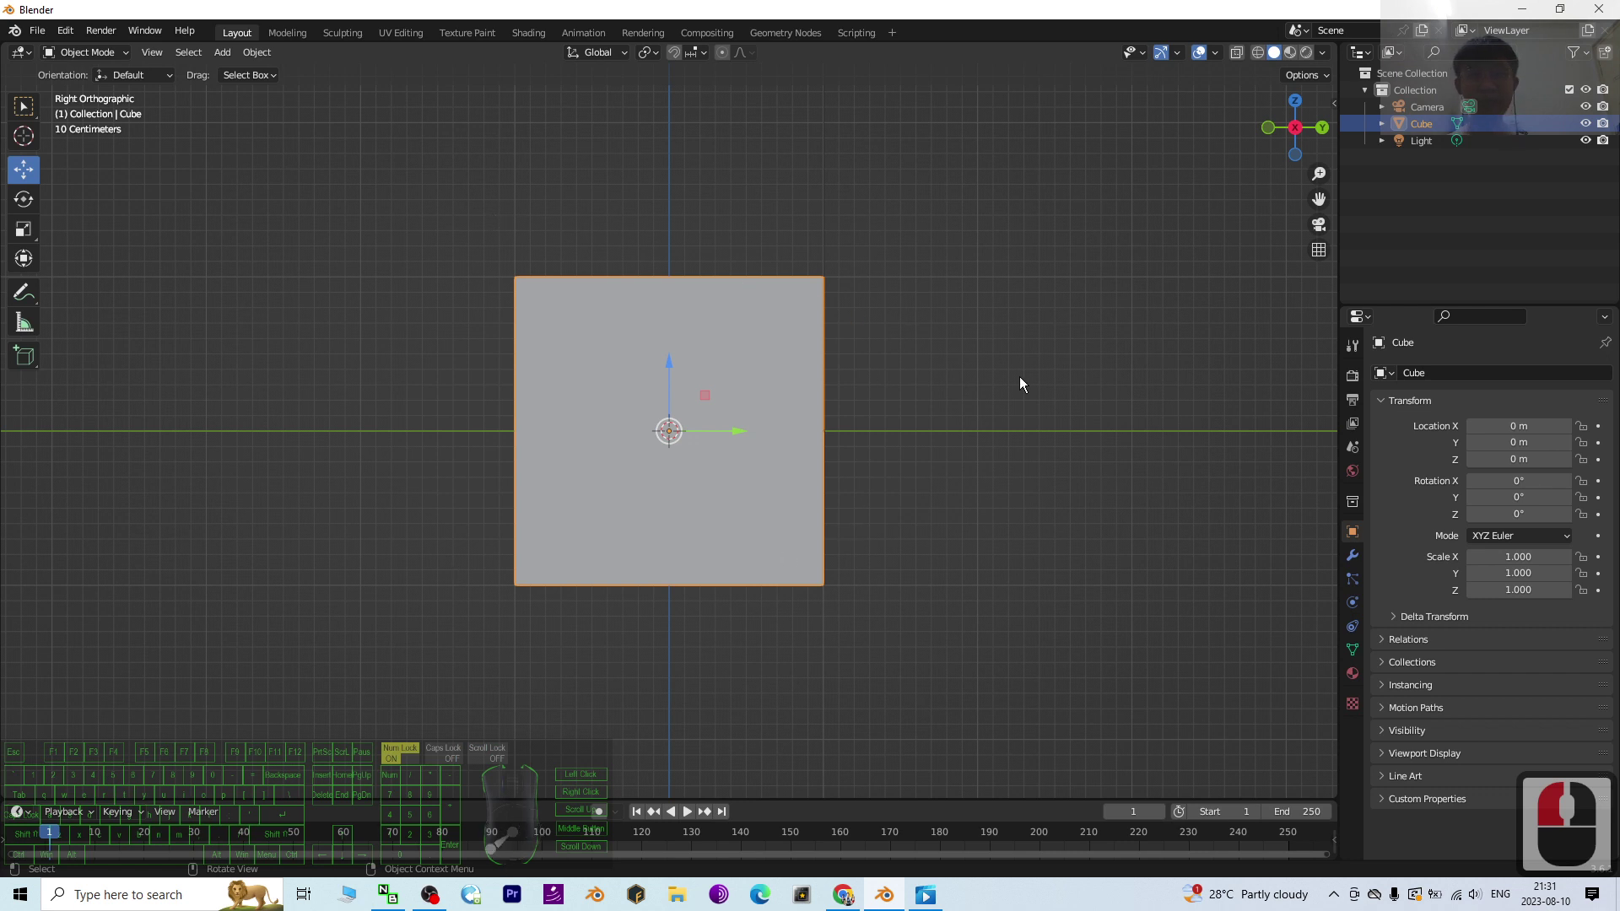
middle_click_drag(924, 309, 929, 484)
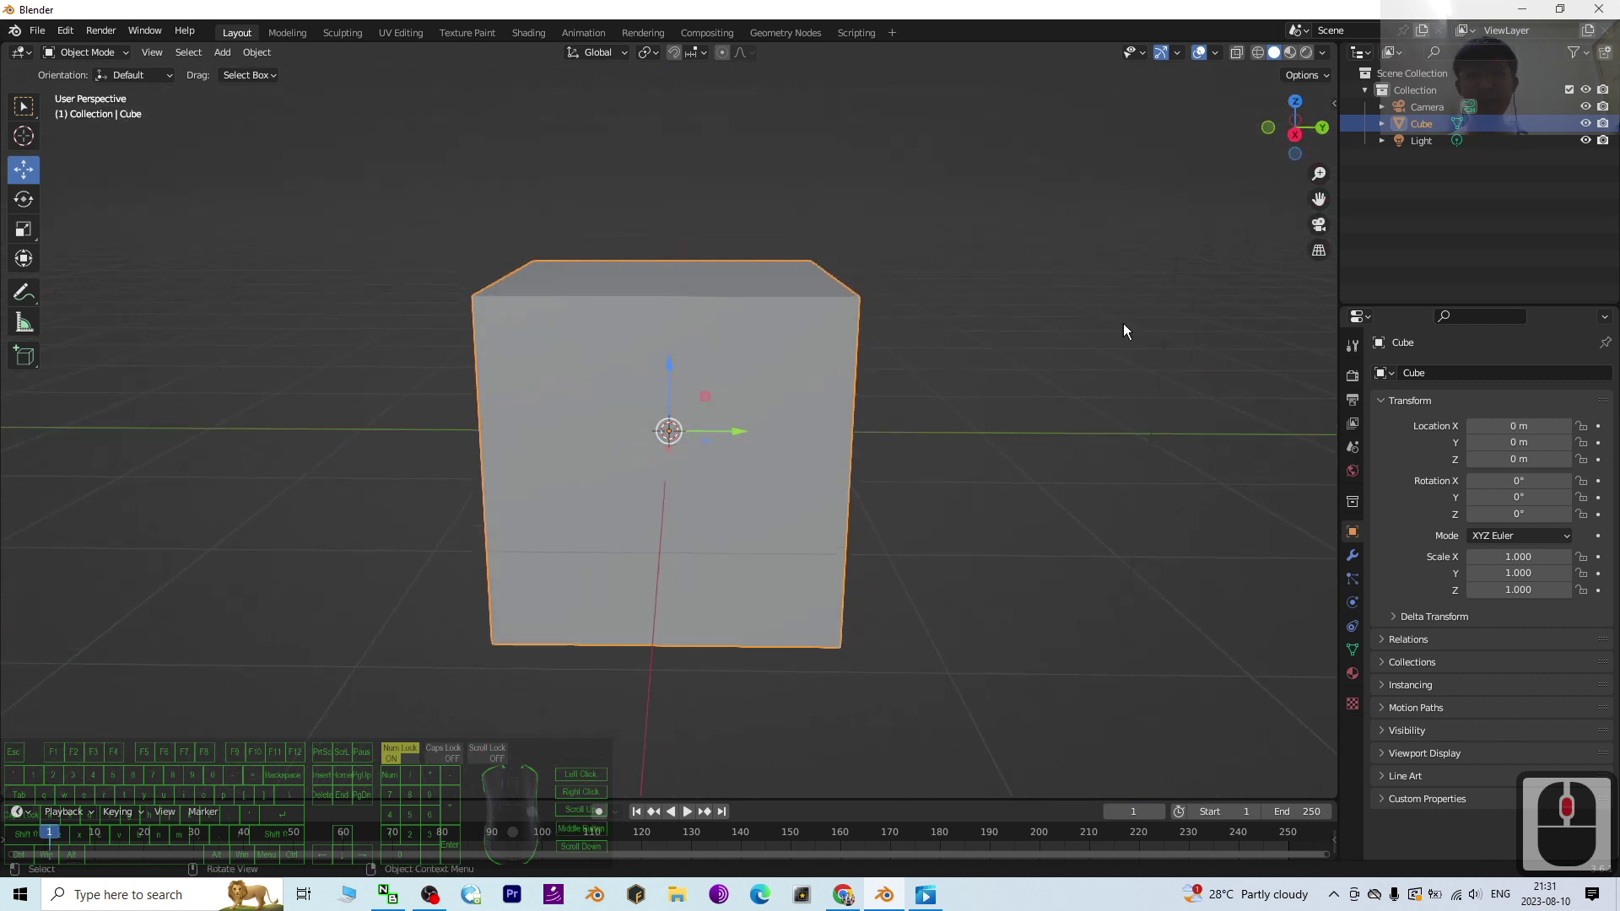
left_click(1297, 135)
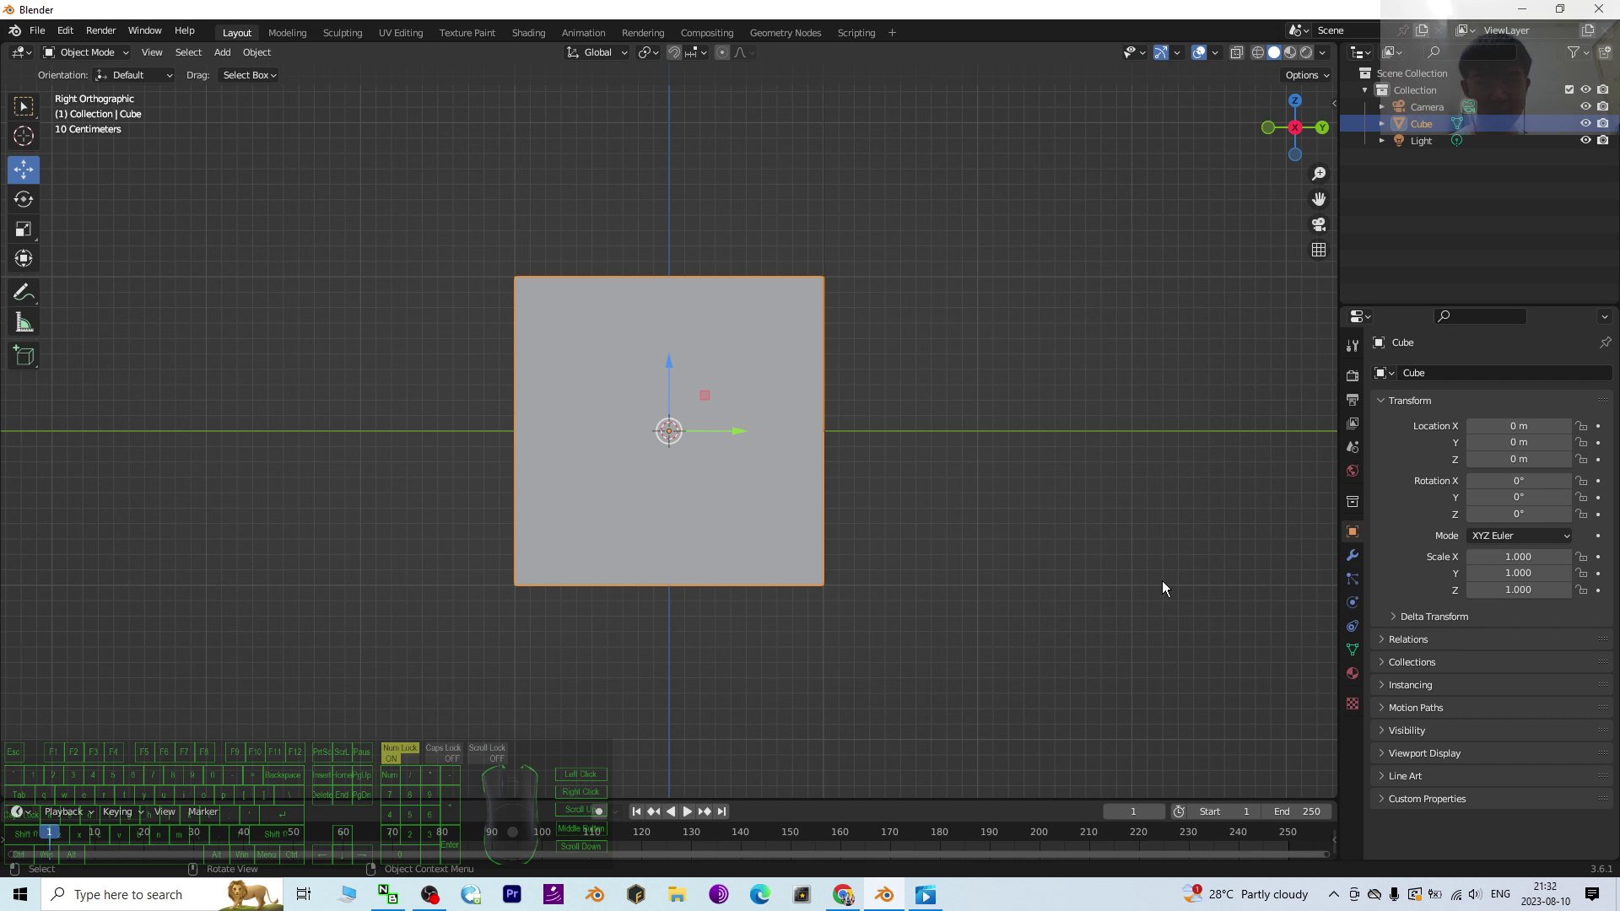
key("ctrl")
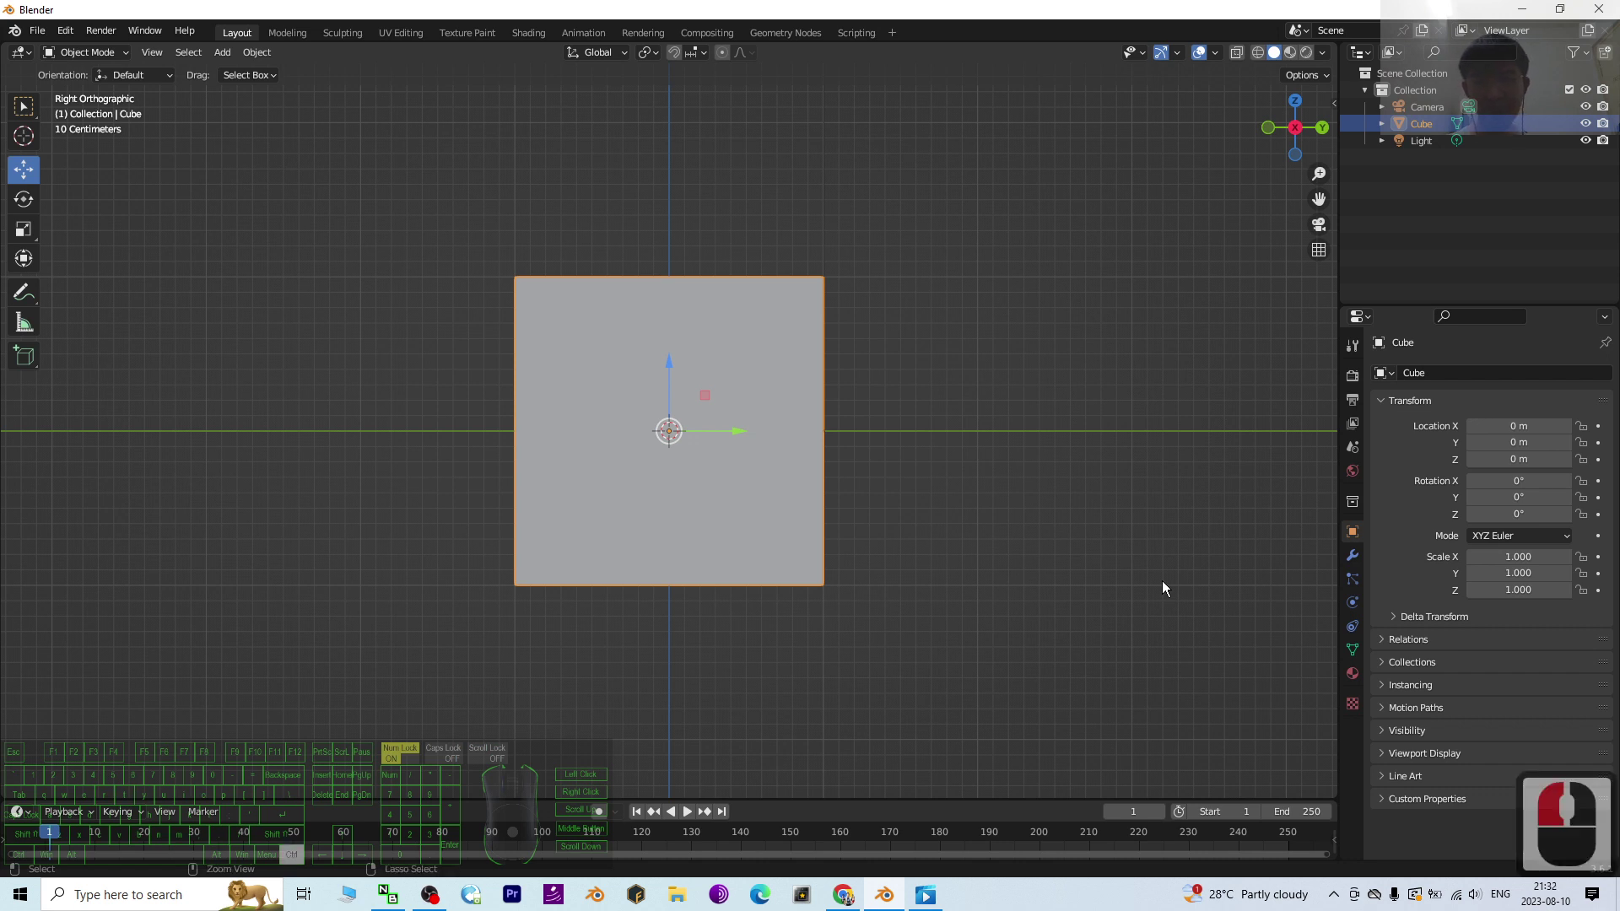
key("ctrl+period")
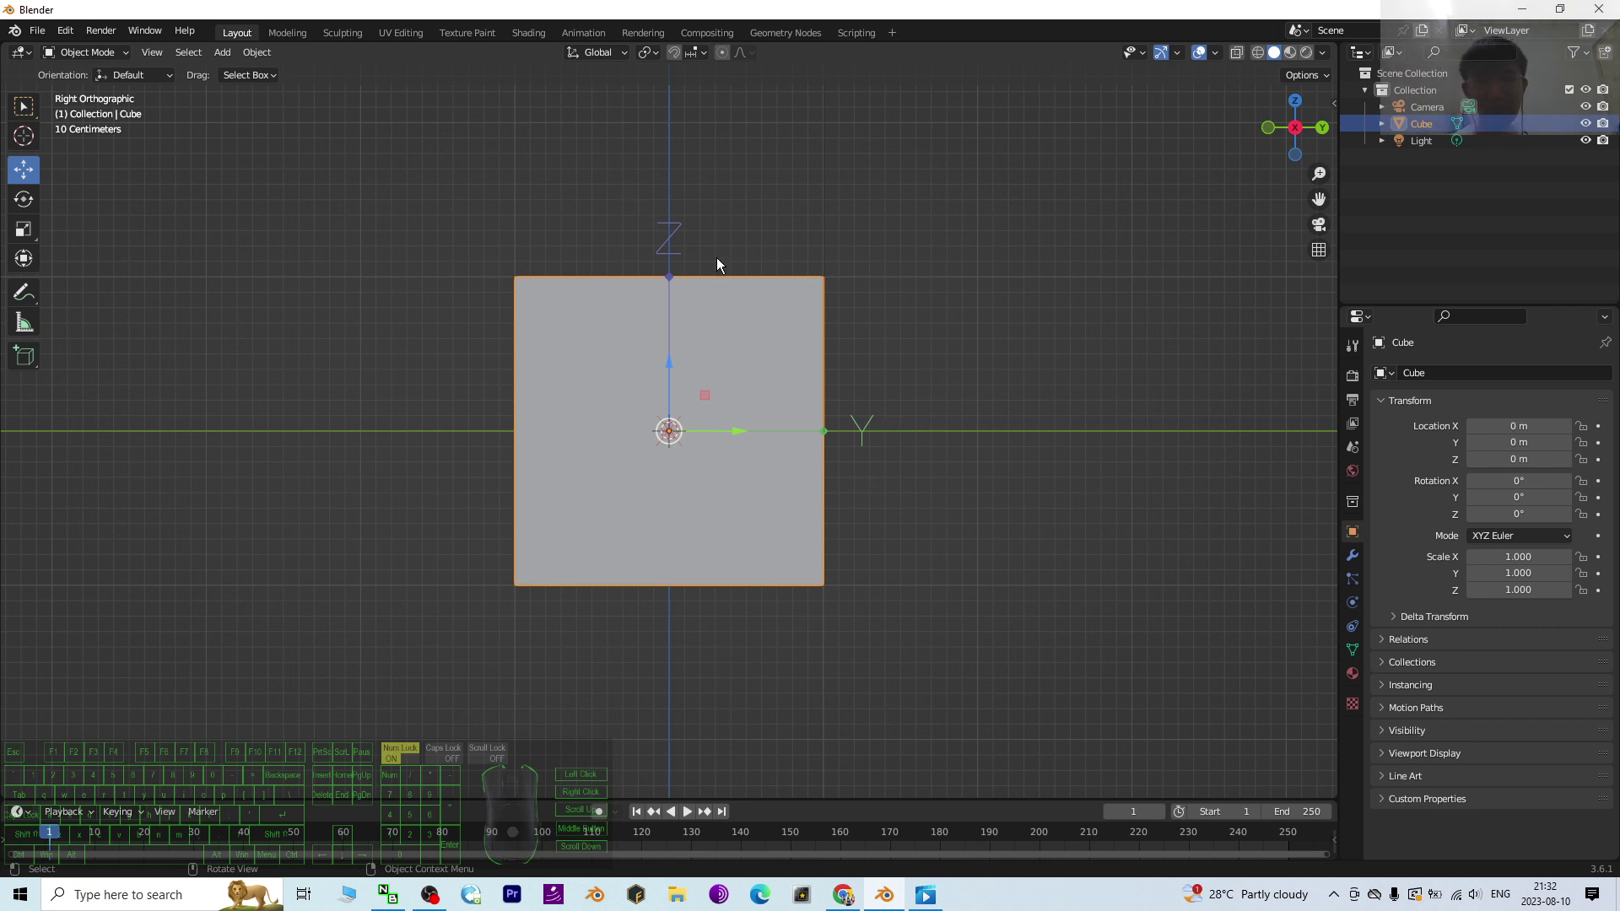
key("ctrl")
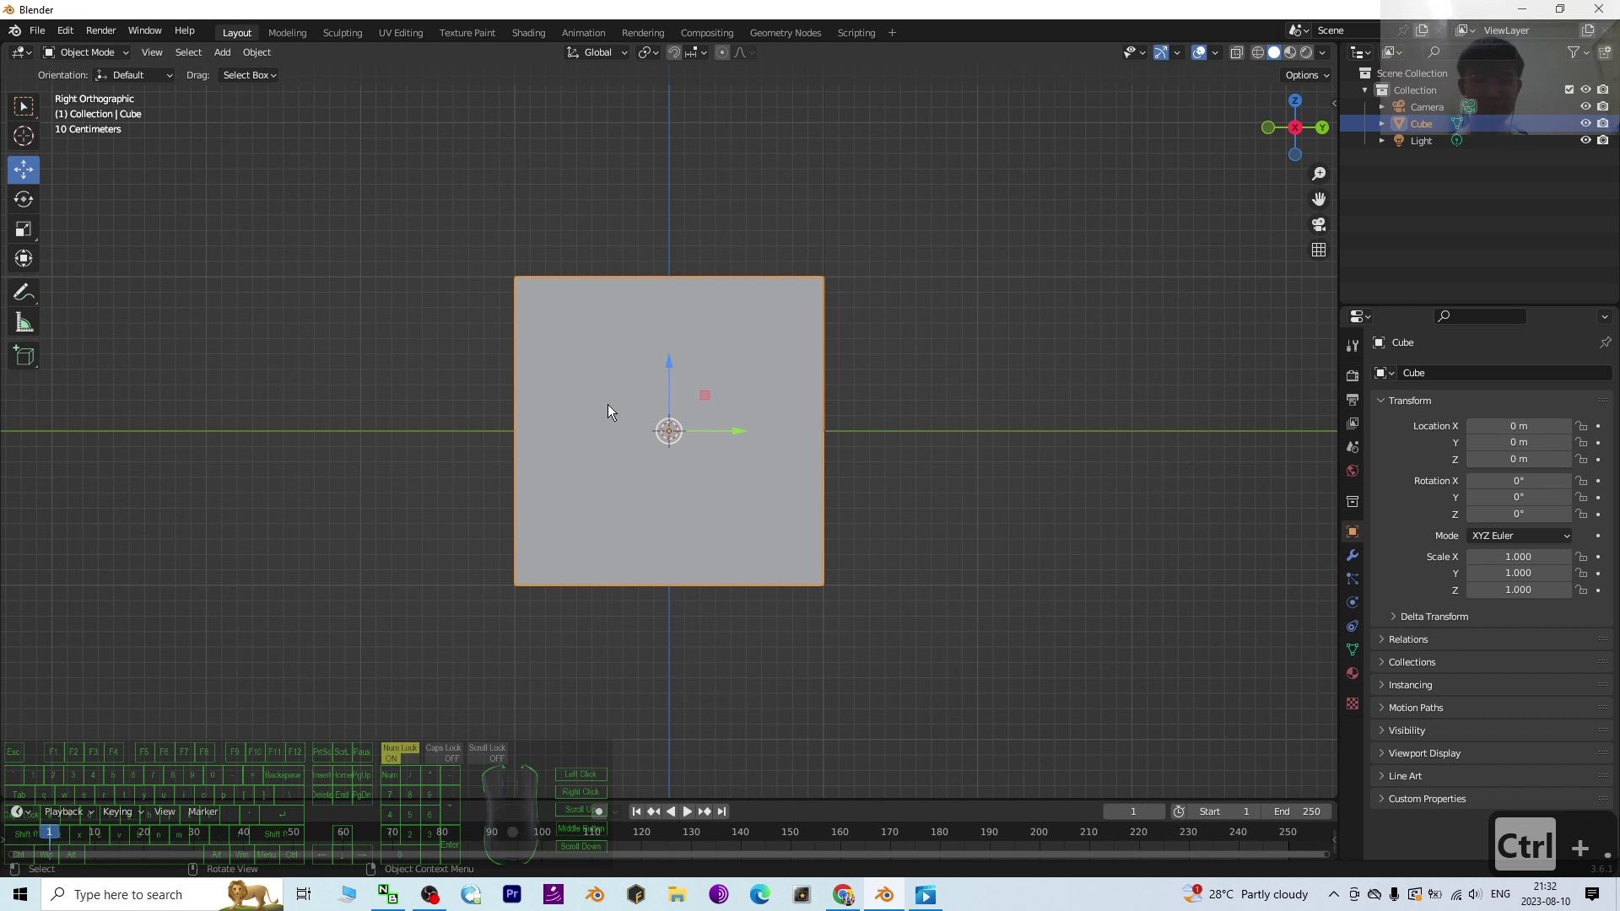
key("ctrl")
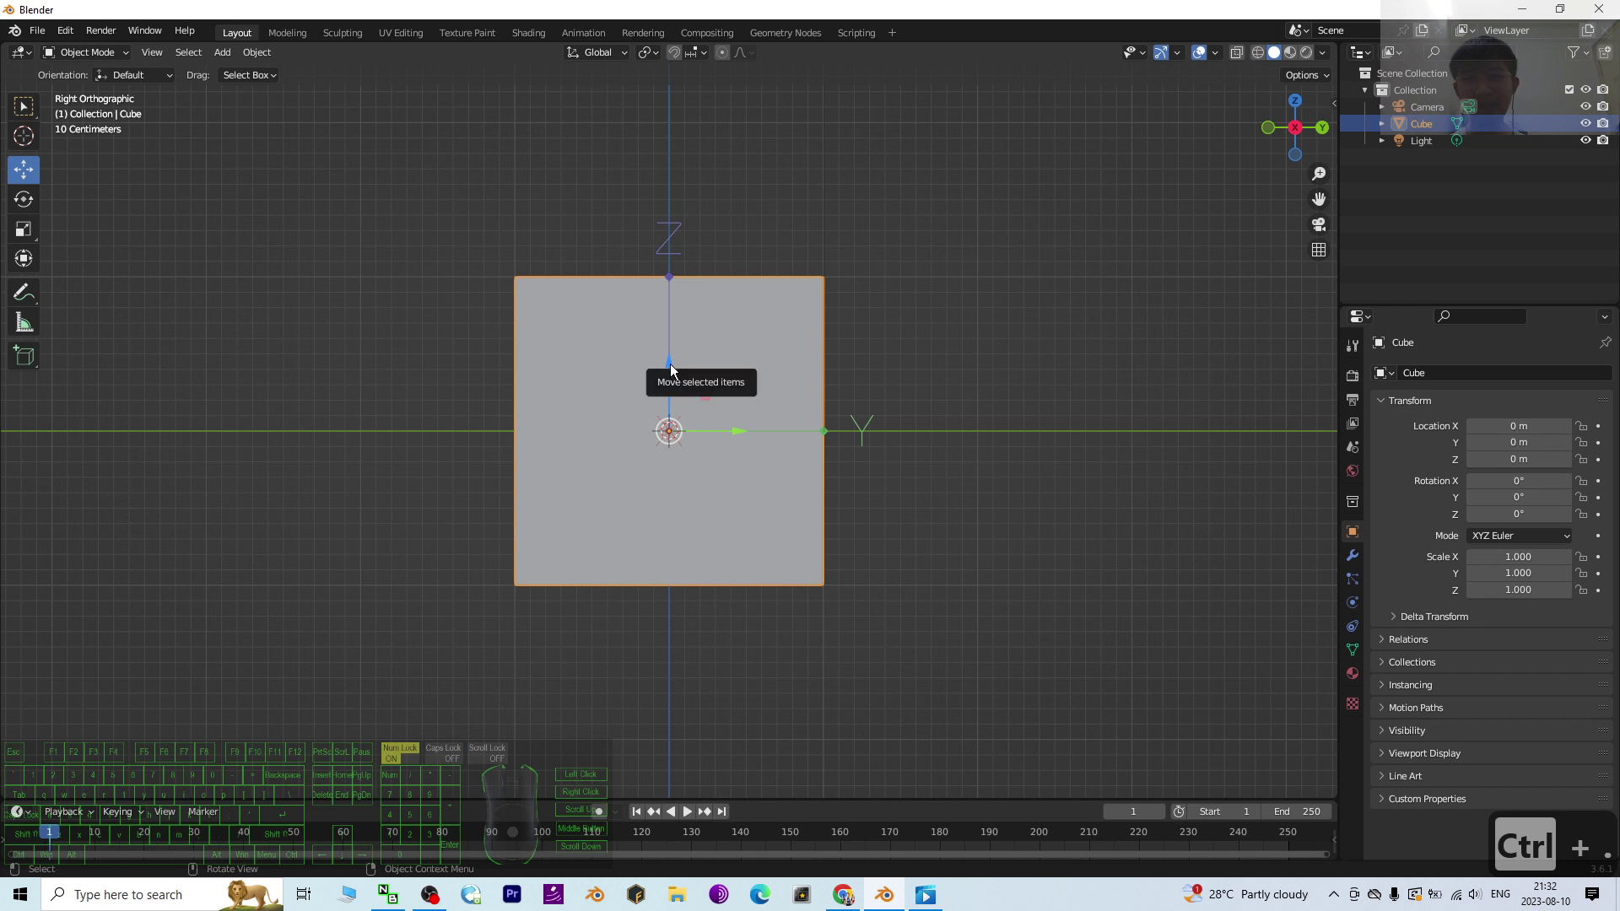
Step: Lower the cube along Z to about −0.90241 m, check its underside, then return to Right Orthographic
left_click_drag(669, 363, 675, 507)
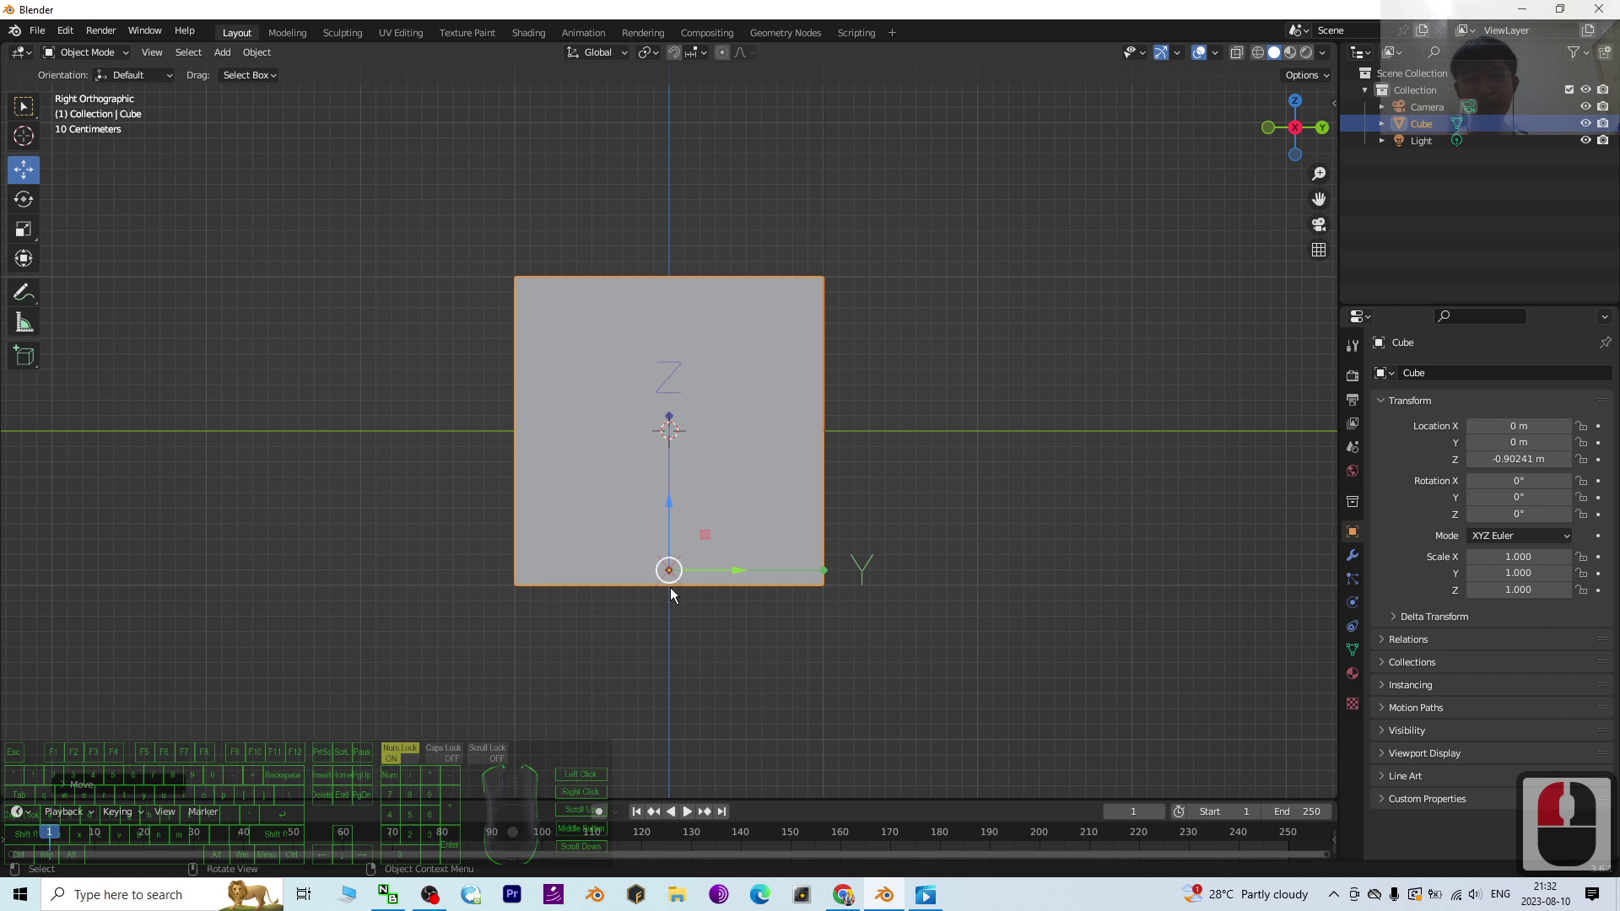
scroll(705, 683, "up", 4)
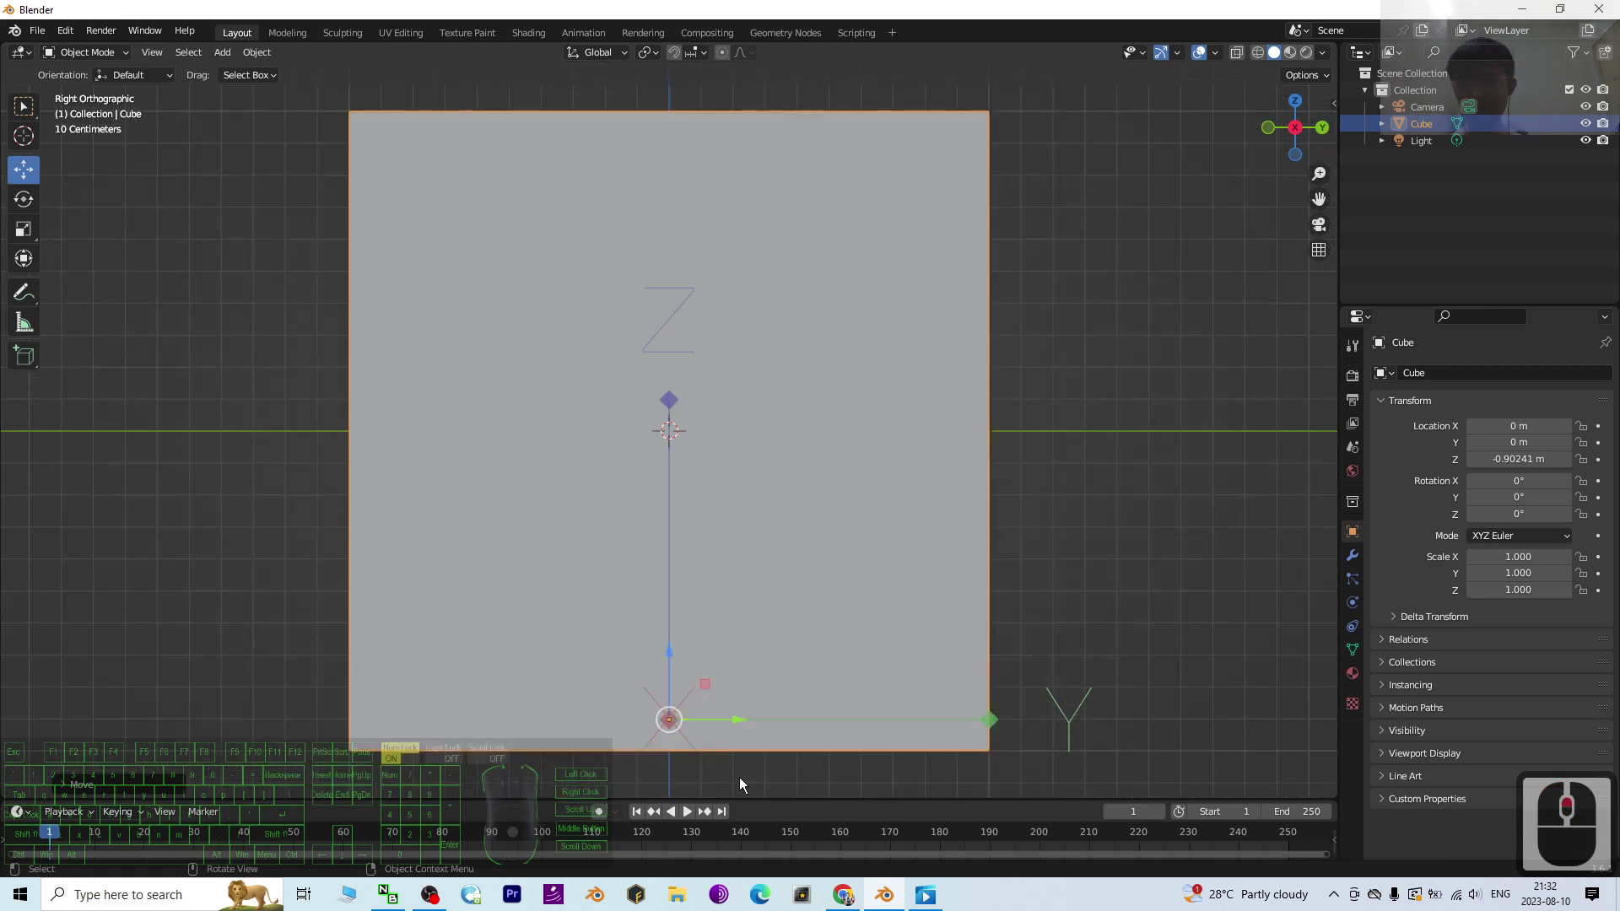
middle_click_drag(748, 675, 741, 783)
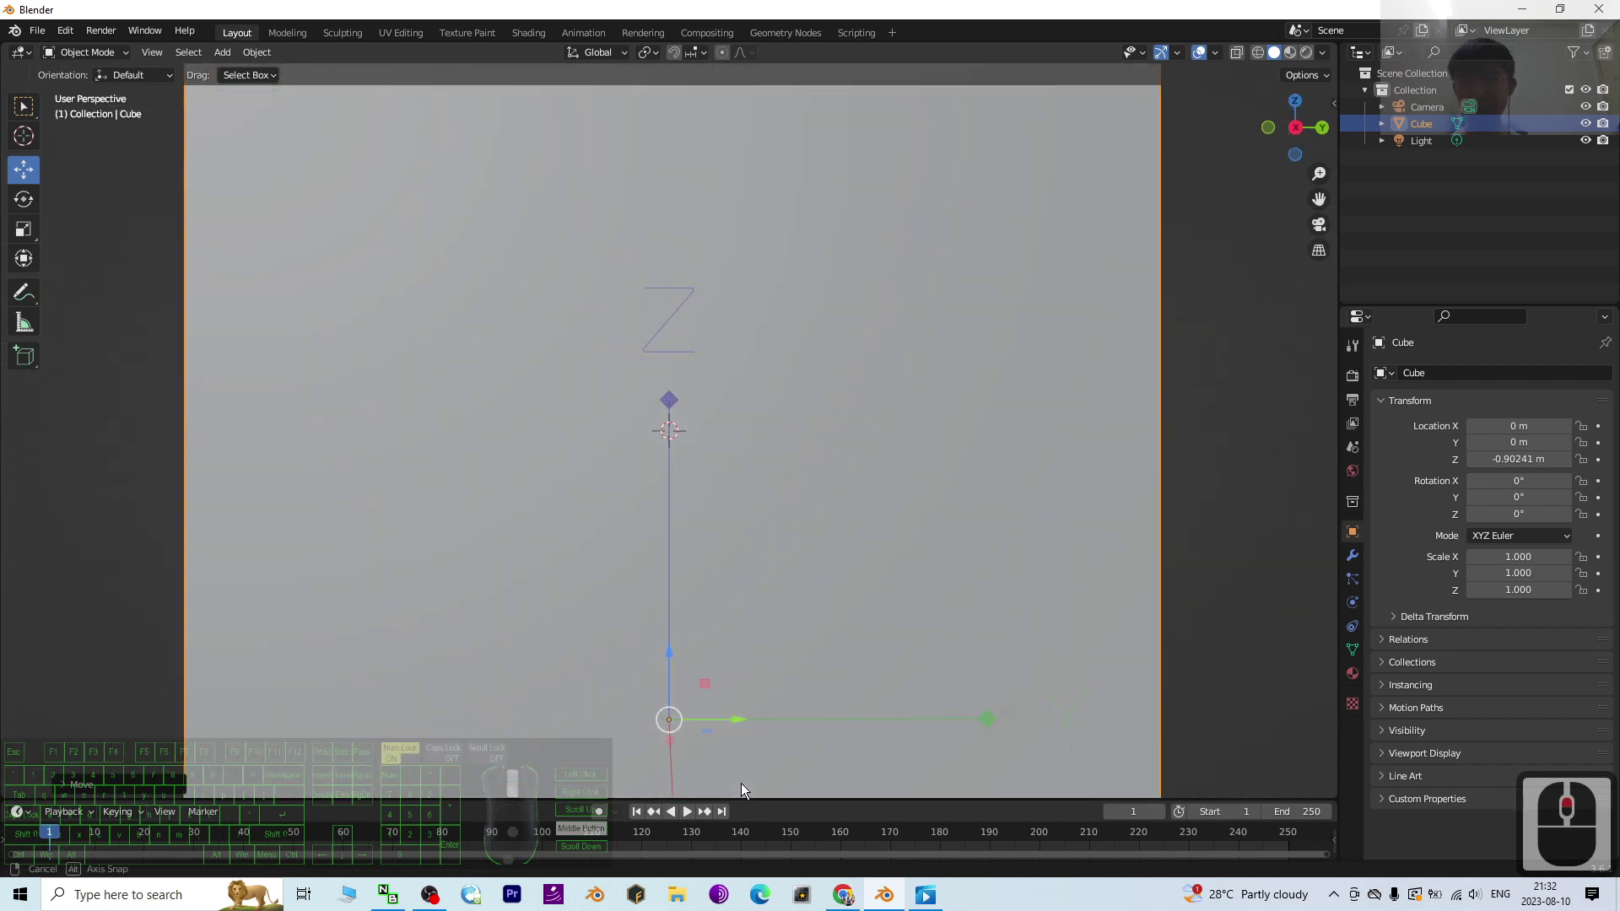
scroll(777, 590, "down", 3)
scroll(777, 597, "up", 3)
mouse_move(761, 638)
middle_mouse_down()
mouse_move(763, 621)
mouse_move(849, 622)
mouse_move(796, 659)
mouse_move(752, 662)
middle_mouse_up()
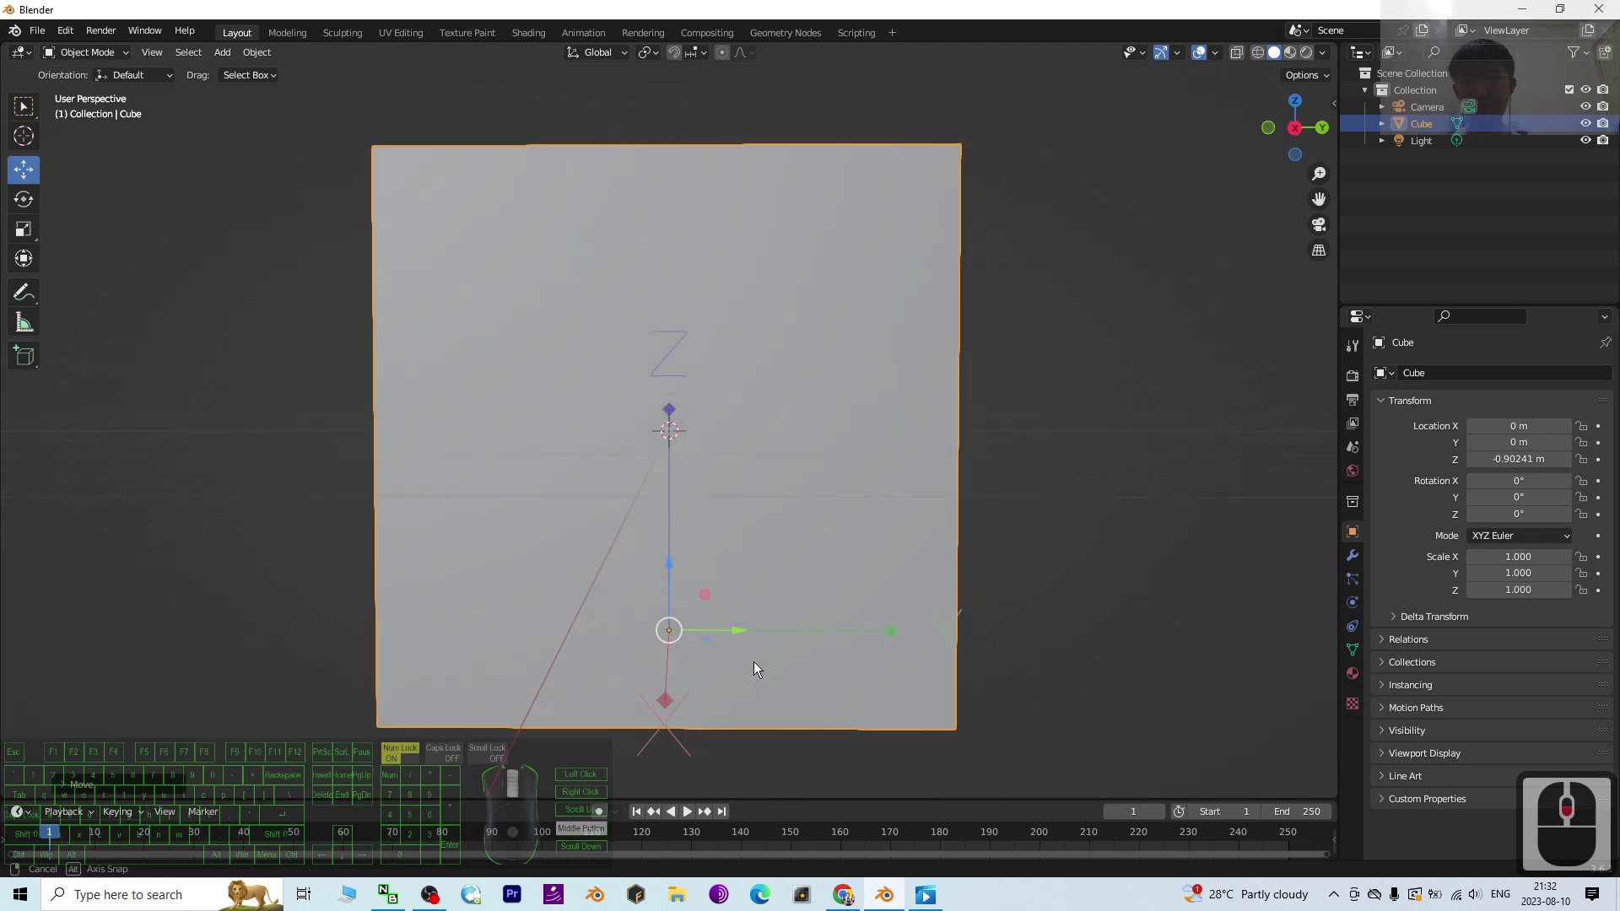
left_click(1292, 128)
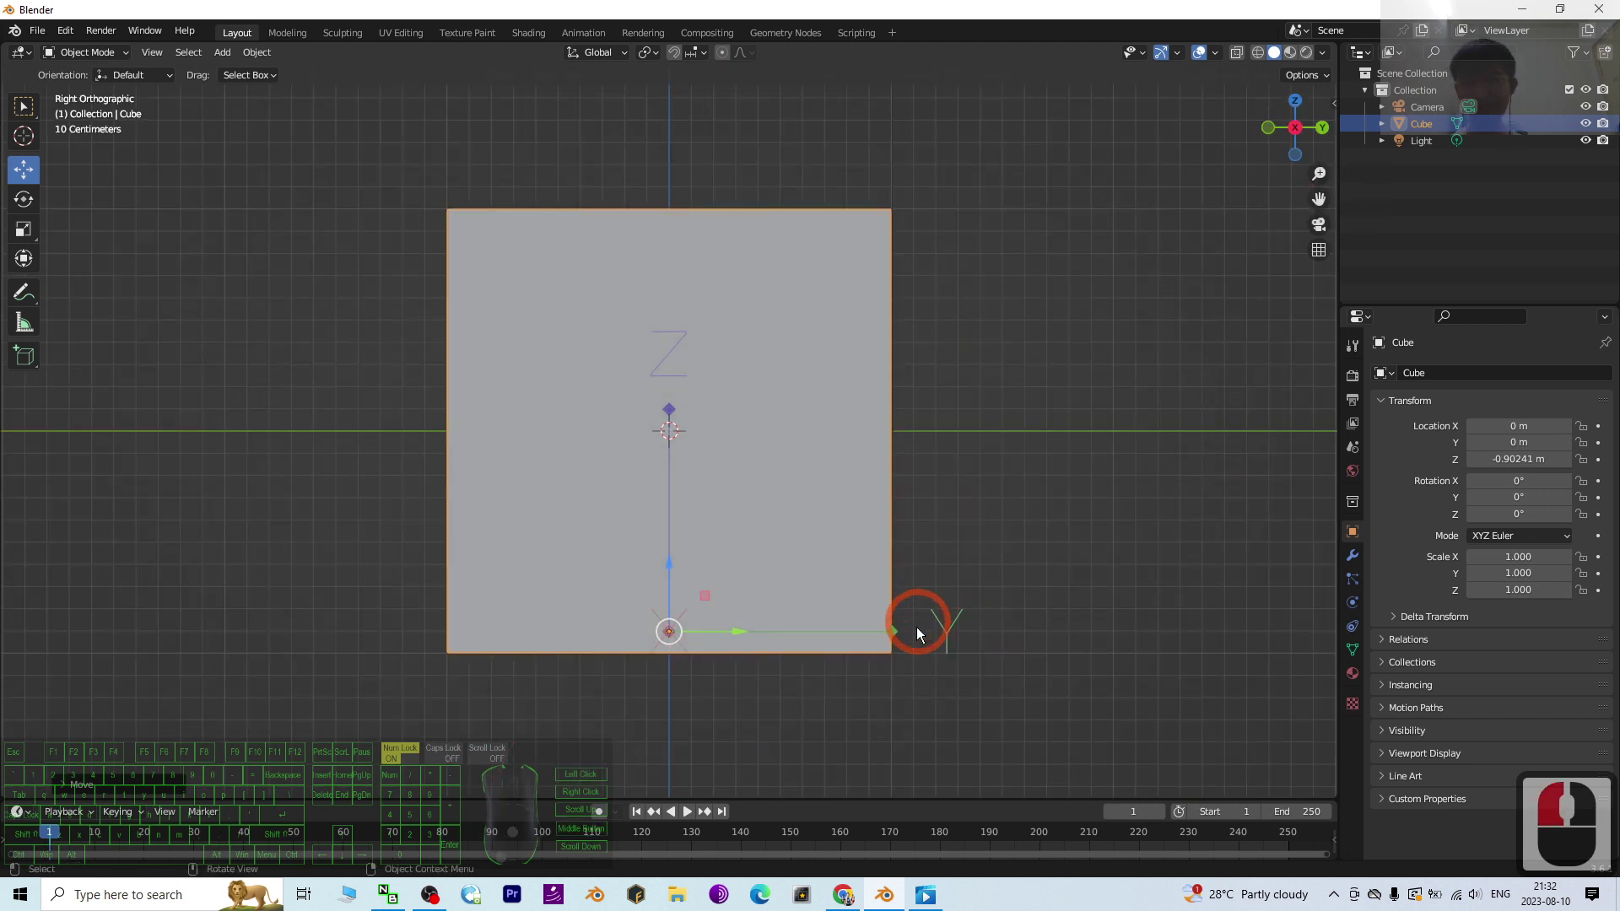
Step: Reframe the side view and drag the cube further down along Z
middle_click_drag(967, 676, 1023, 481, "shift")
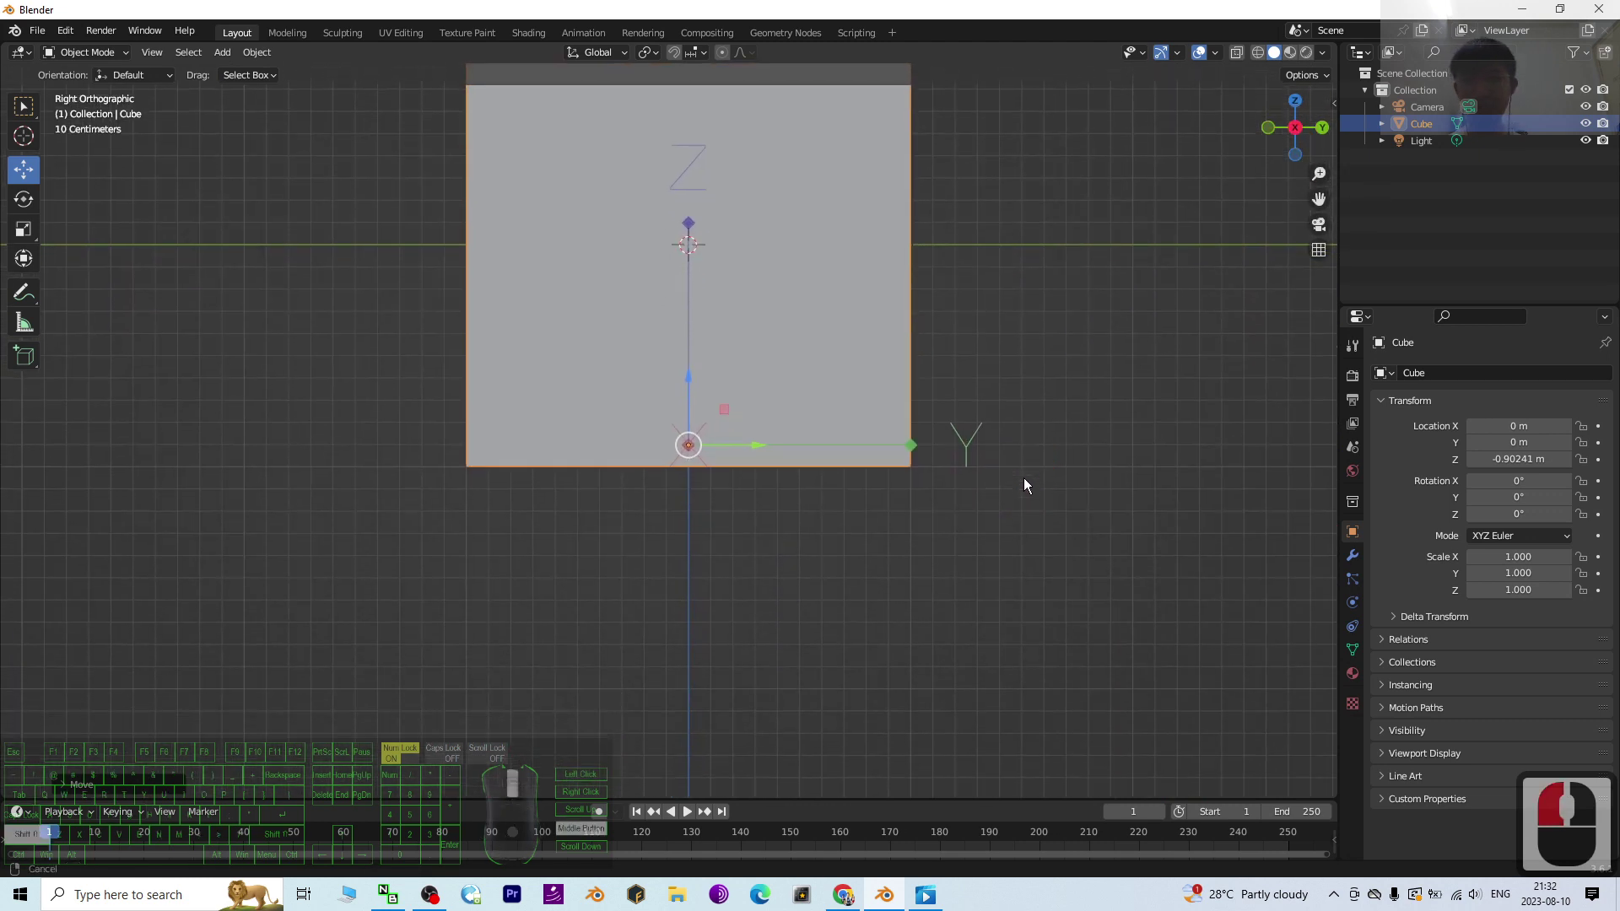
scroll(701, 409, "up", 7)
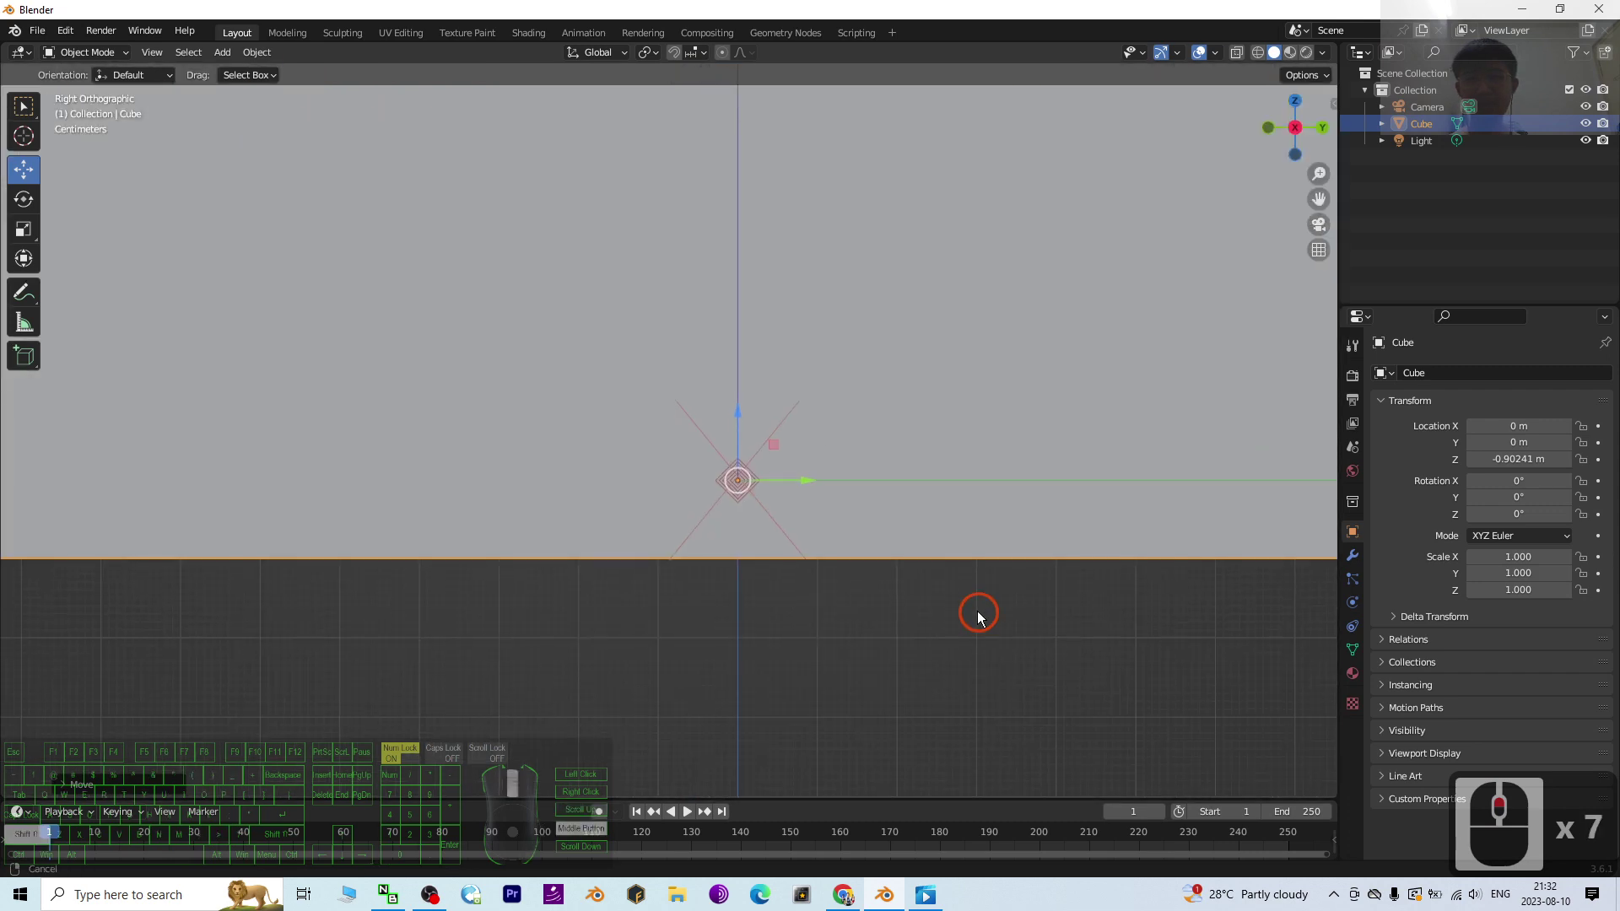
middle_click_drag(976, 611, 782, 498, "shift")
scroll(649, 493, "up", 3)
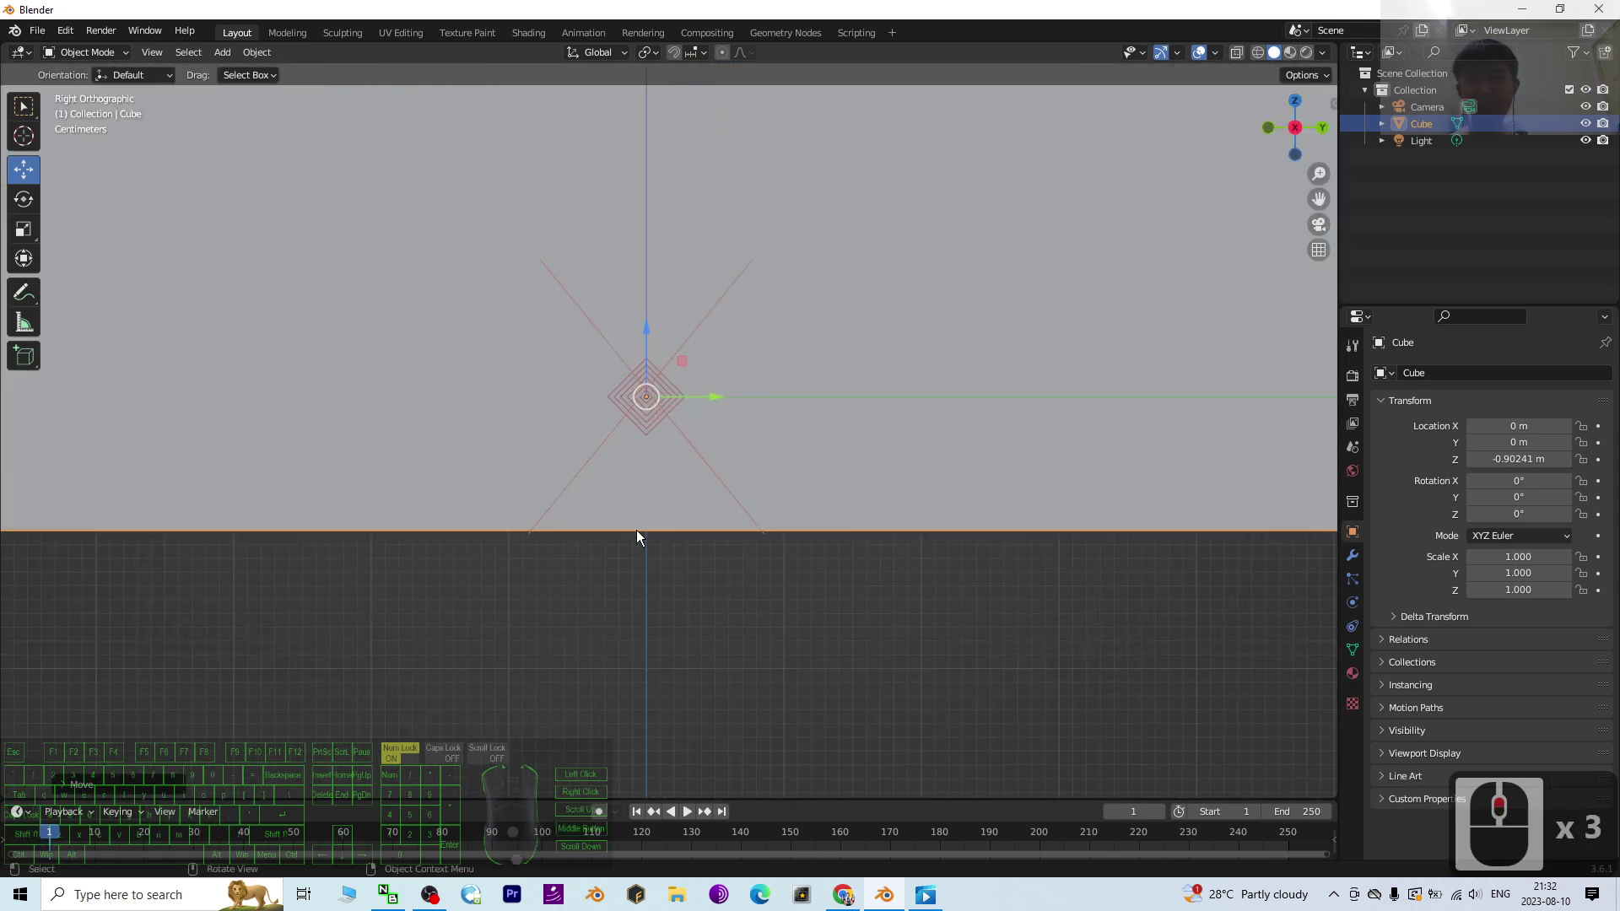
scroll(752, 535, "up", 3)
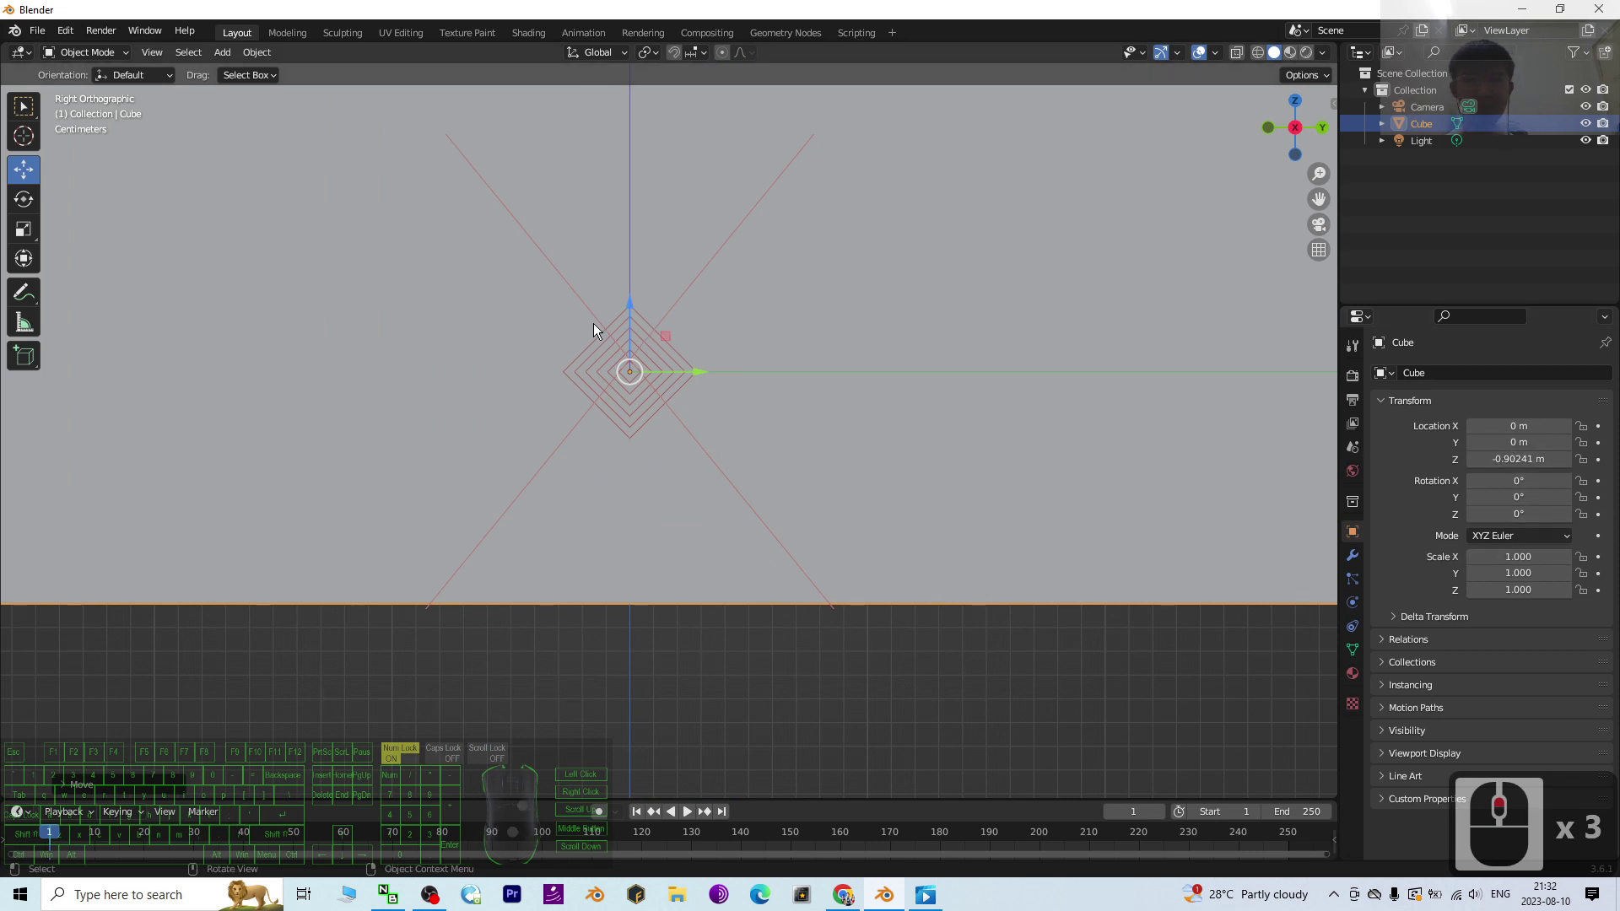
left_click_drag(630, 302, 653, 538)
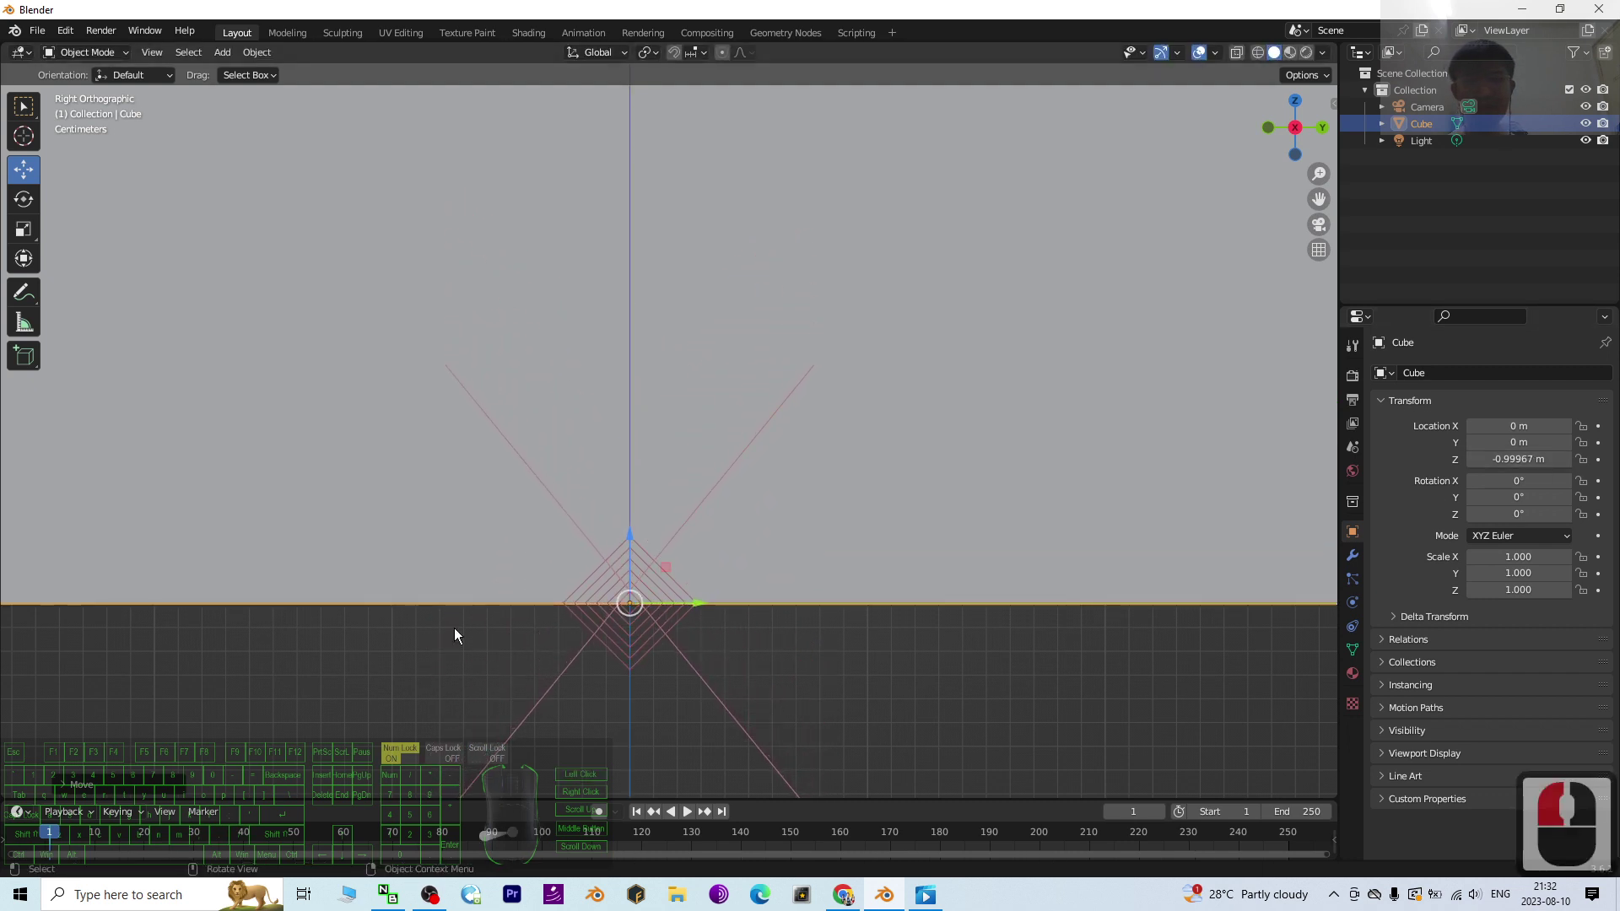
Step: Zoom in and fine-tune the cube's Z location to exactly −1 m
scroll(621, 721, "up", 4)
scroll(886, 569, "down", 5, "shift")
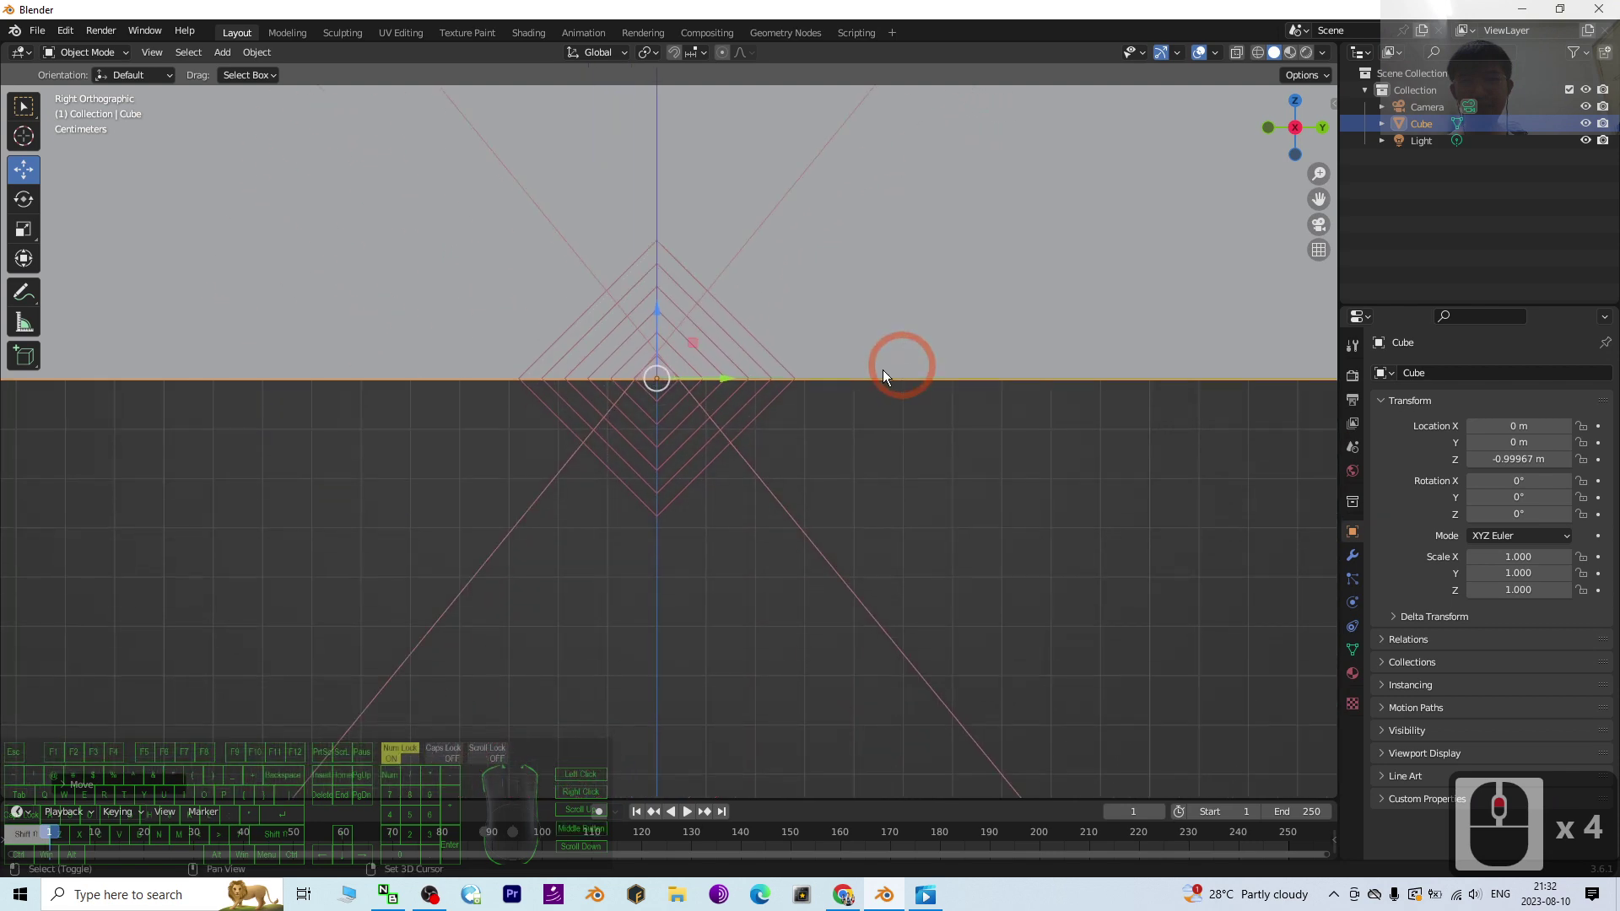
scroll(692, 311, "up", 4)
middle_click_drag(790, 336, 857, 535, "shift")
scroll(782, 376, "up", 12)
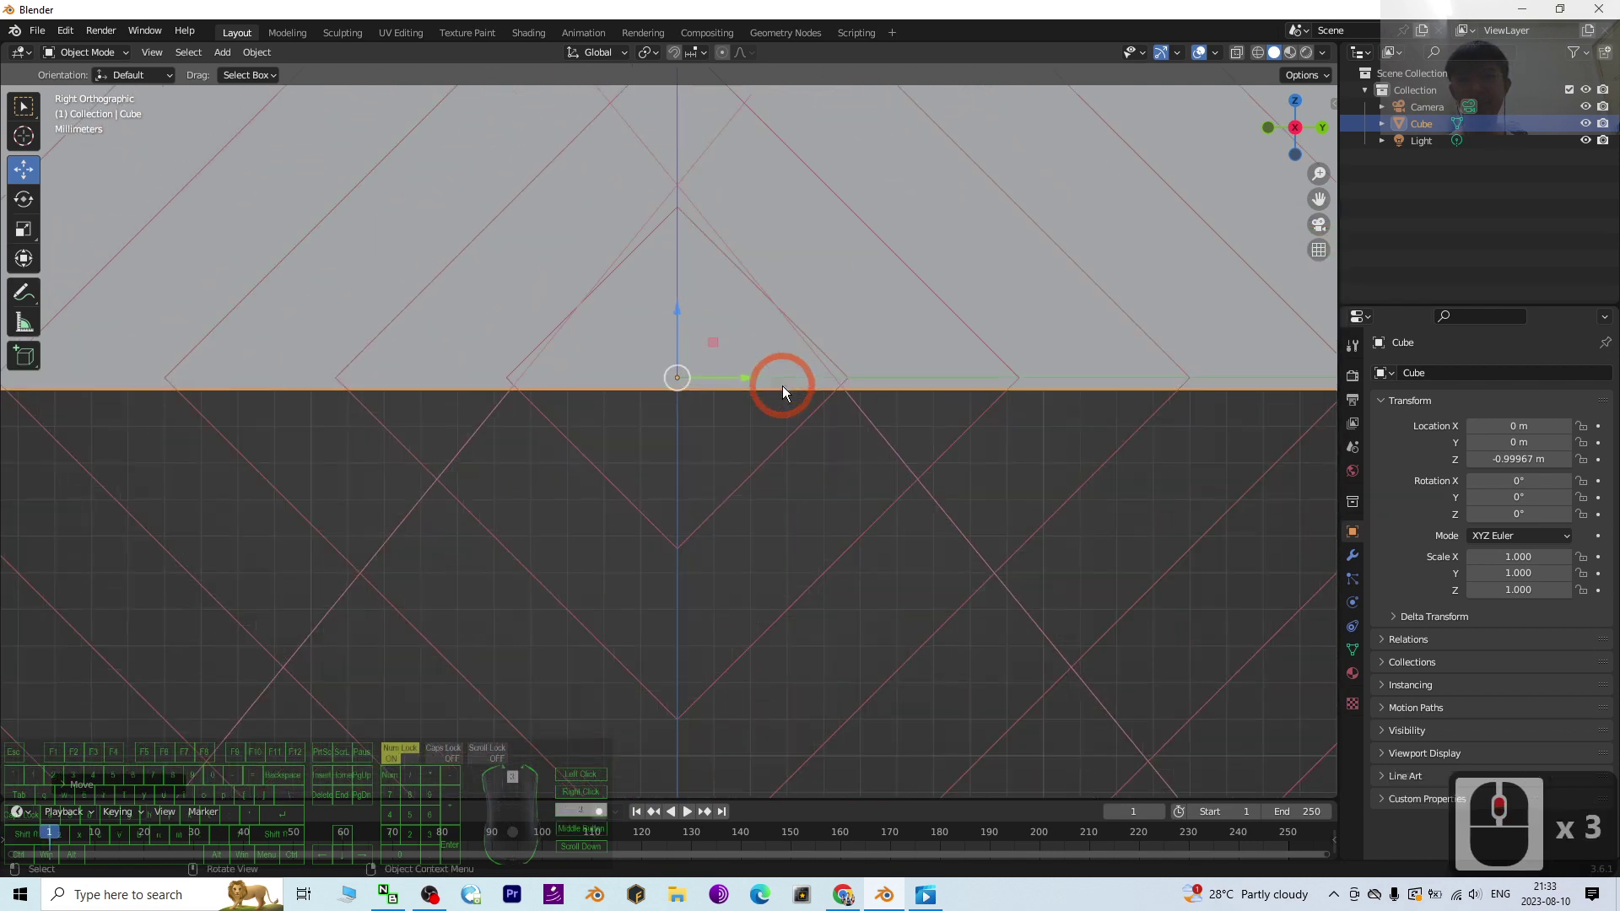
scroll(796, 377, "up", 1)
middle_click_drag(862, 286, 785, 582, "shift")
left_click_drag(653, 304, 663, 385)
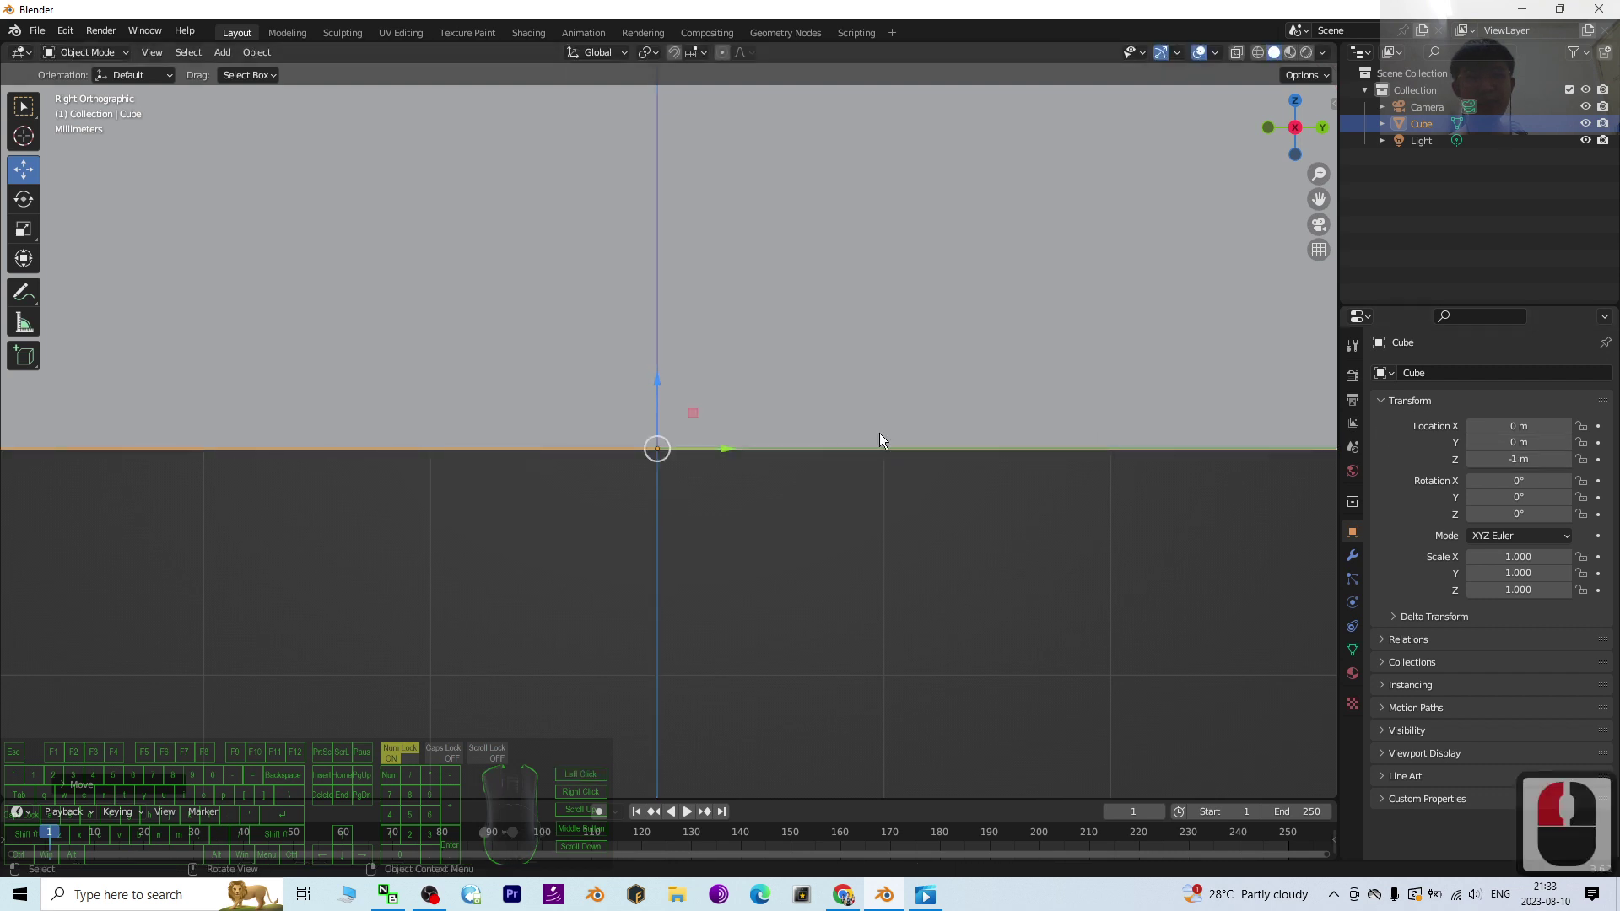
Step: Zoom out and orbit from the side view into perspective to see the whole cube
scroll(761, 421, "down", 20)
scroll(763, 413, "down", 14)
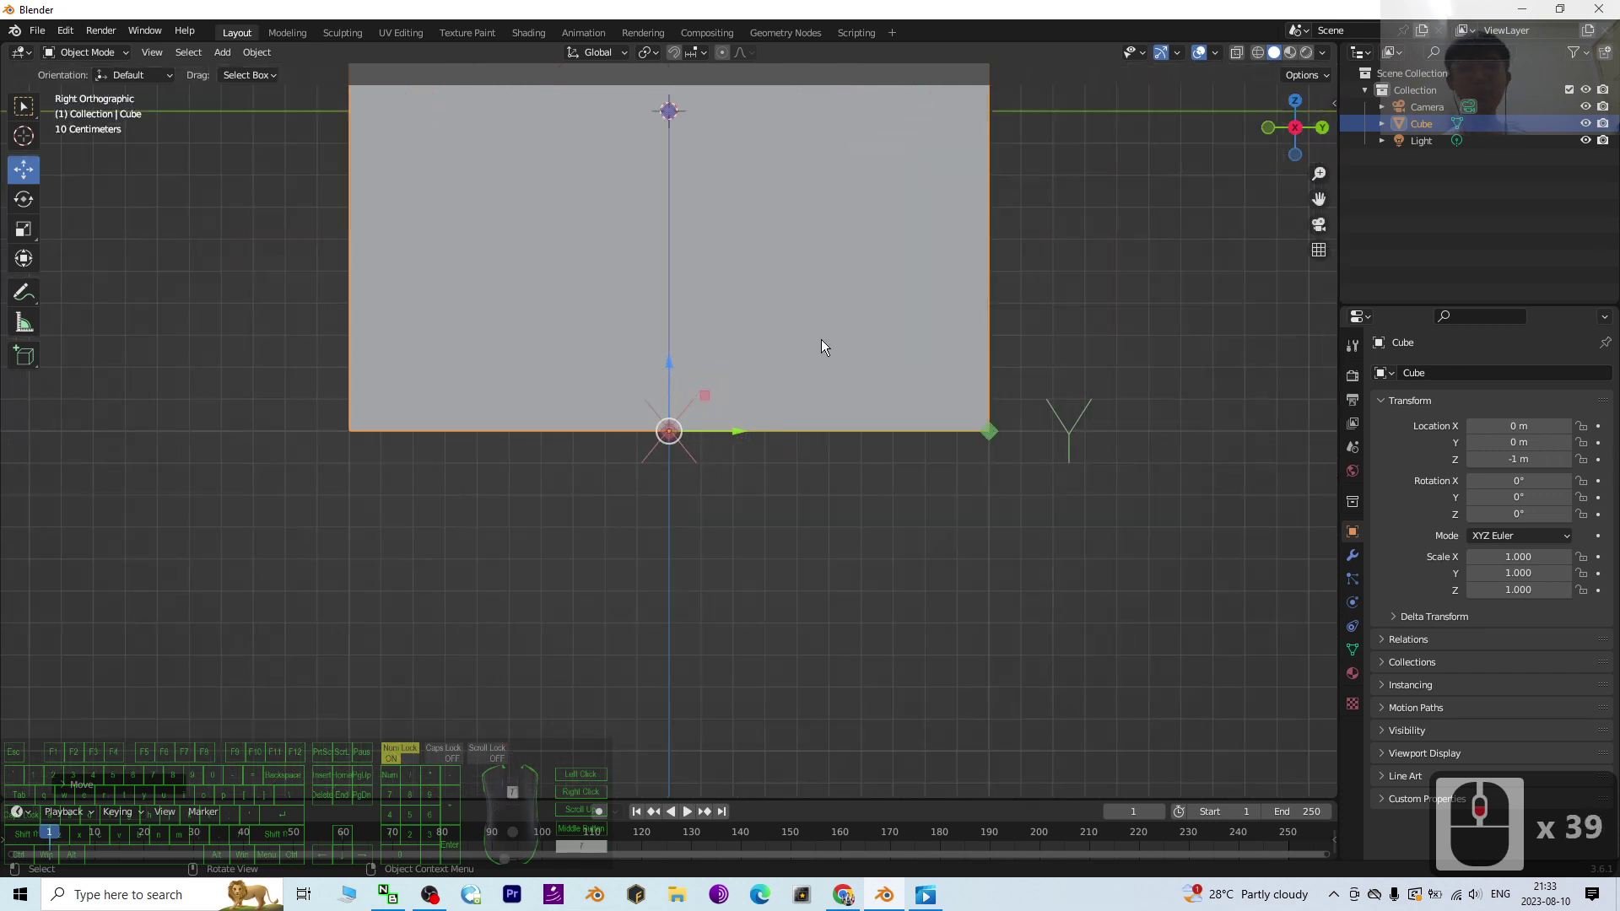
mouse_move(1002, 311)
middle_mouse_down()
mouse_move(995, 244)
mouse_move(987, 318)
mouse_move(872, 338)
mouse_move(759, 323)
mouse_move(731, 376)
mouse_move(1050, 293)
mouse_move(1005, 308)
mouse_move(995, 225)
mouse_move(1012, 253)
mouse_move(991, 302)
middle_mouse_up()
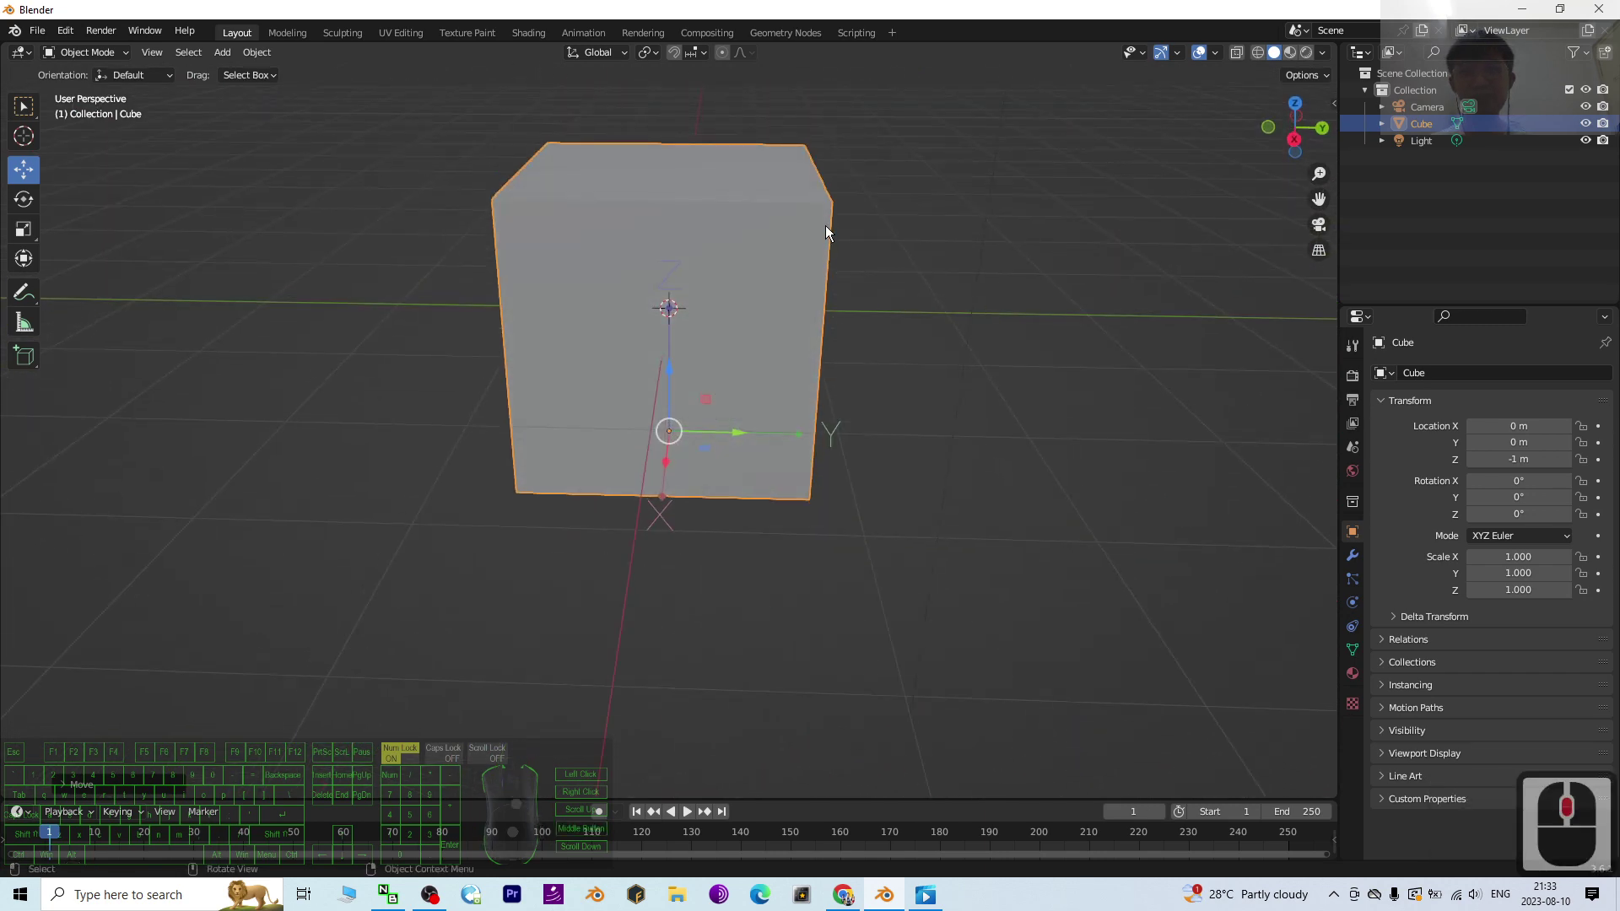
Step: Switch to Bottom Orthographic view of the cube and zoom in on its underside
middle_click_drag(823, 174, 681, 381)
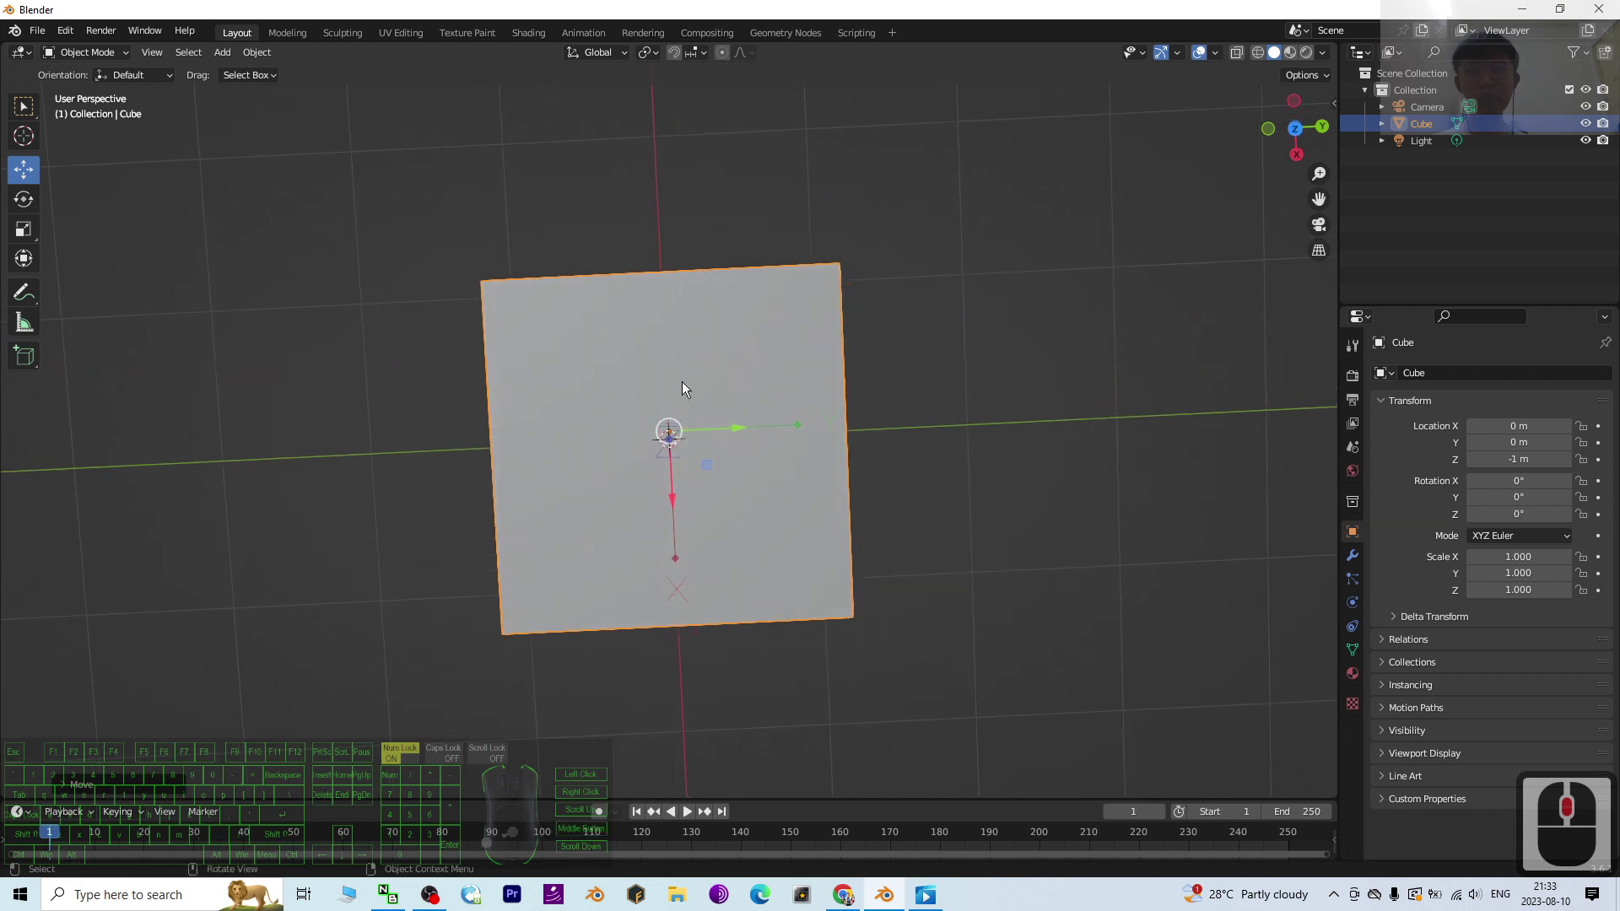
middle_click_drag(764, 554, 631, 143)
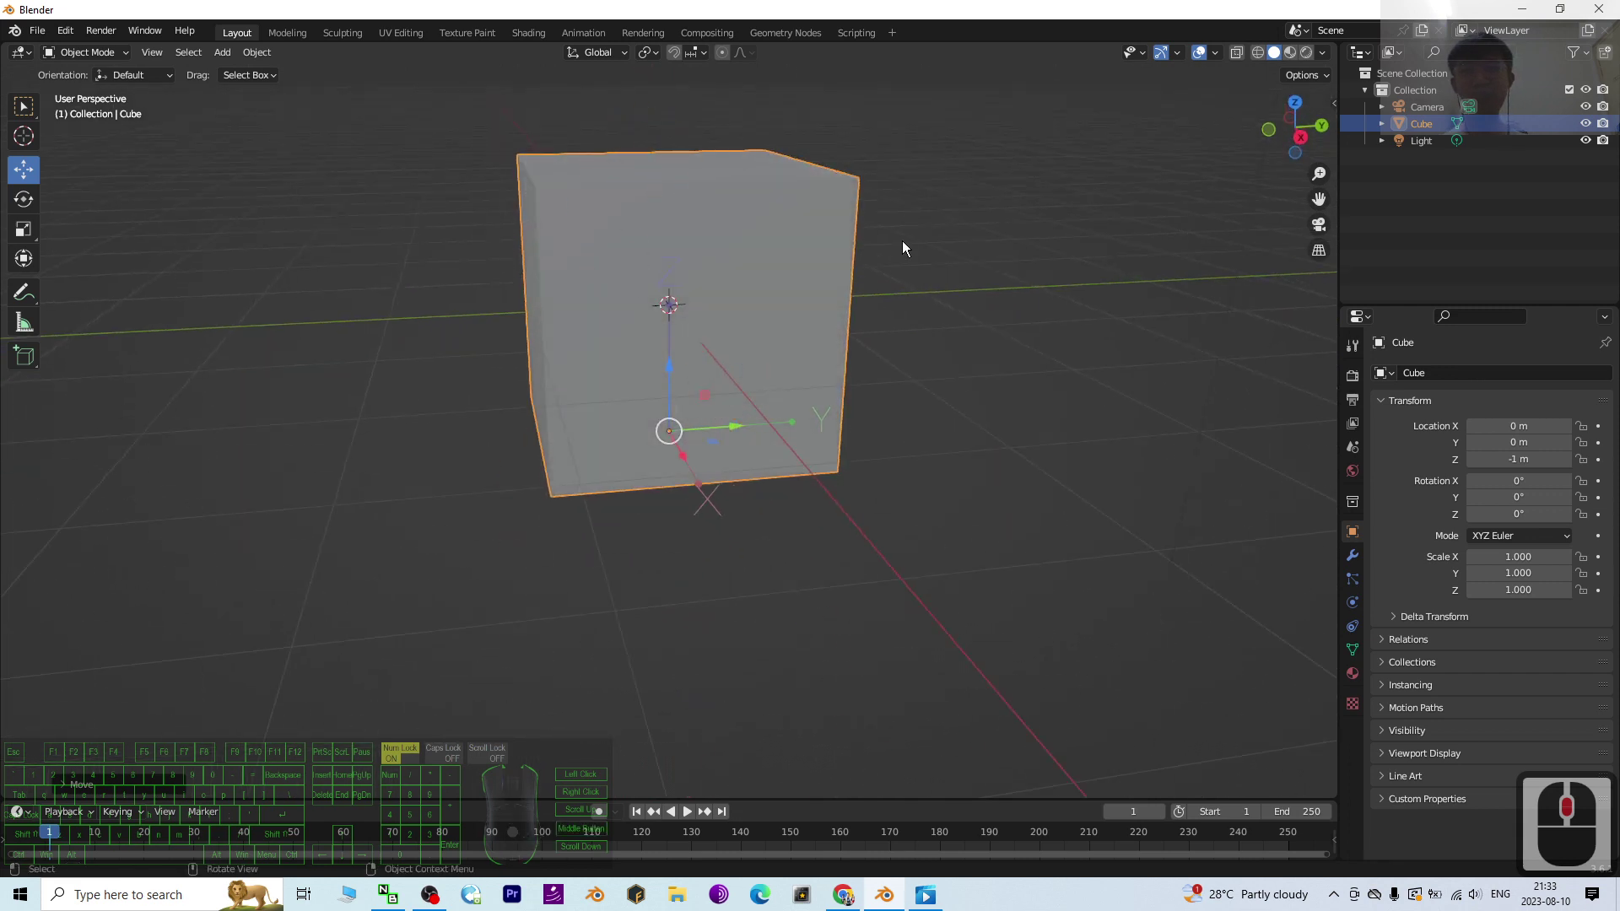
middle_click_drag(903, 248, 872, 397)
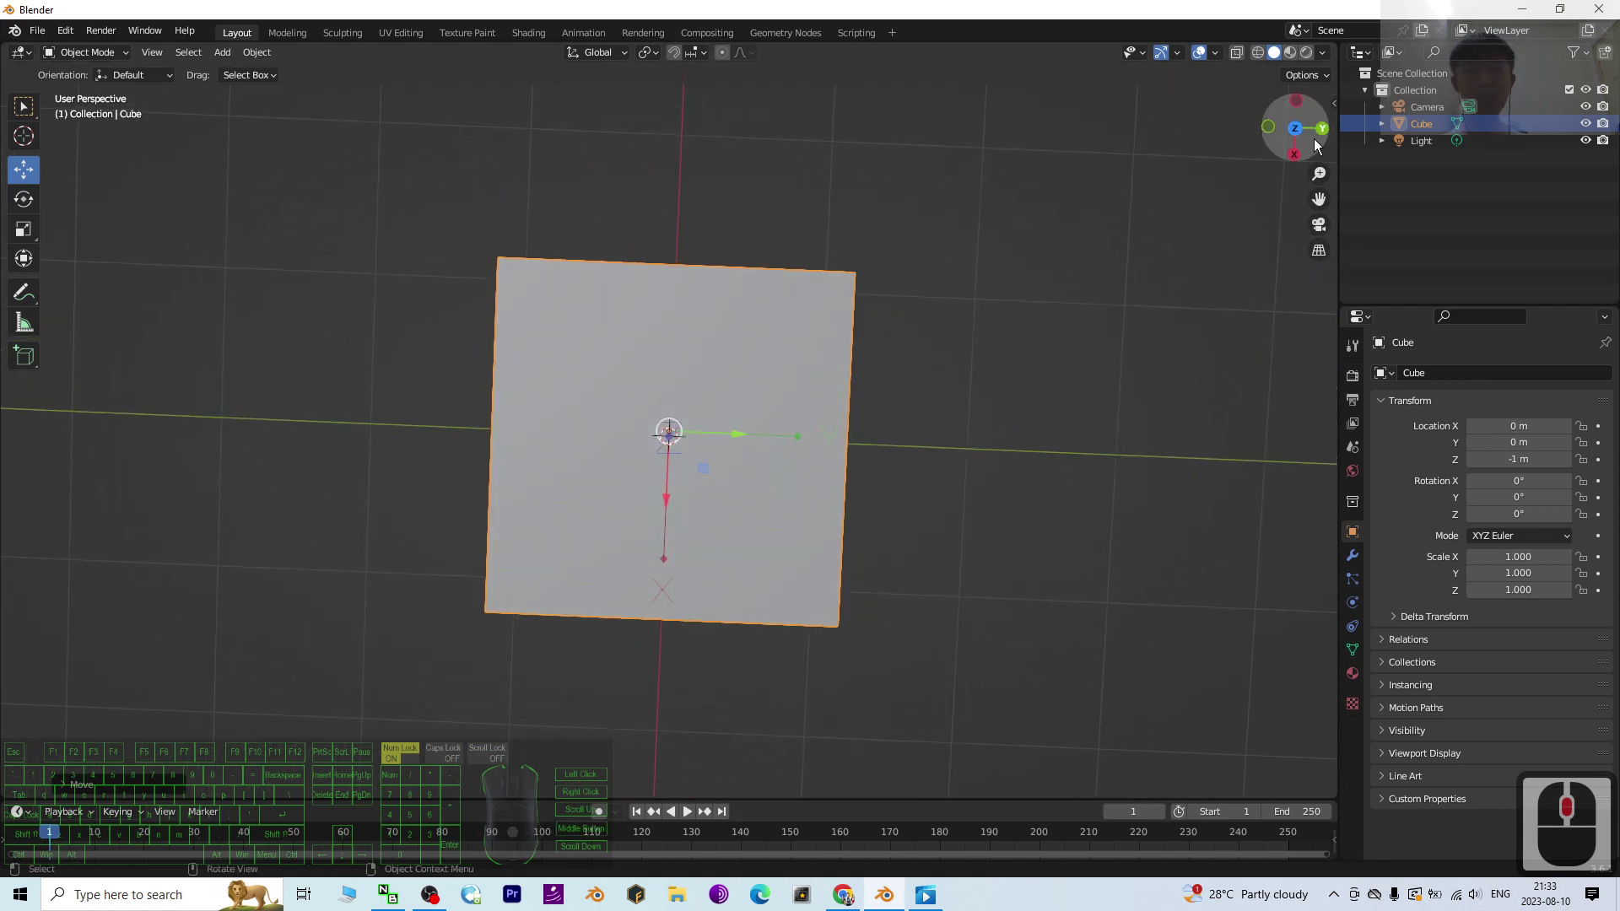
left_click(1295, 129)
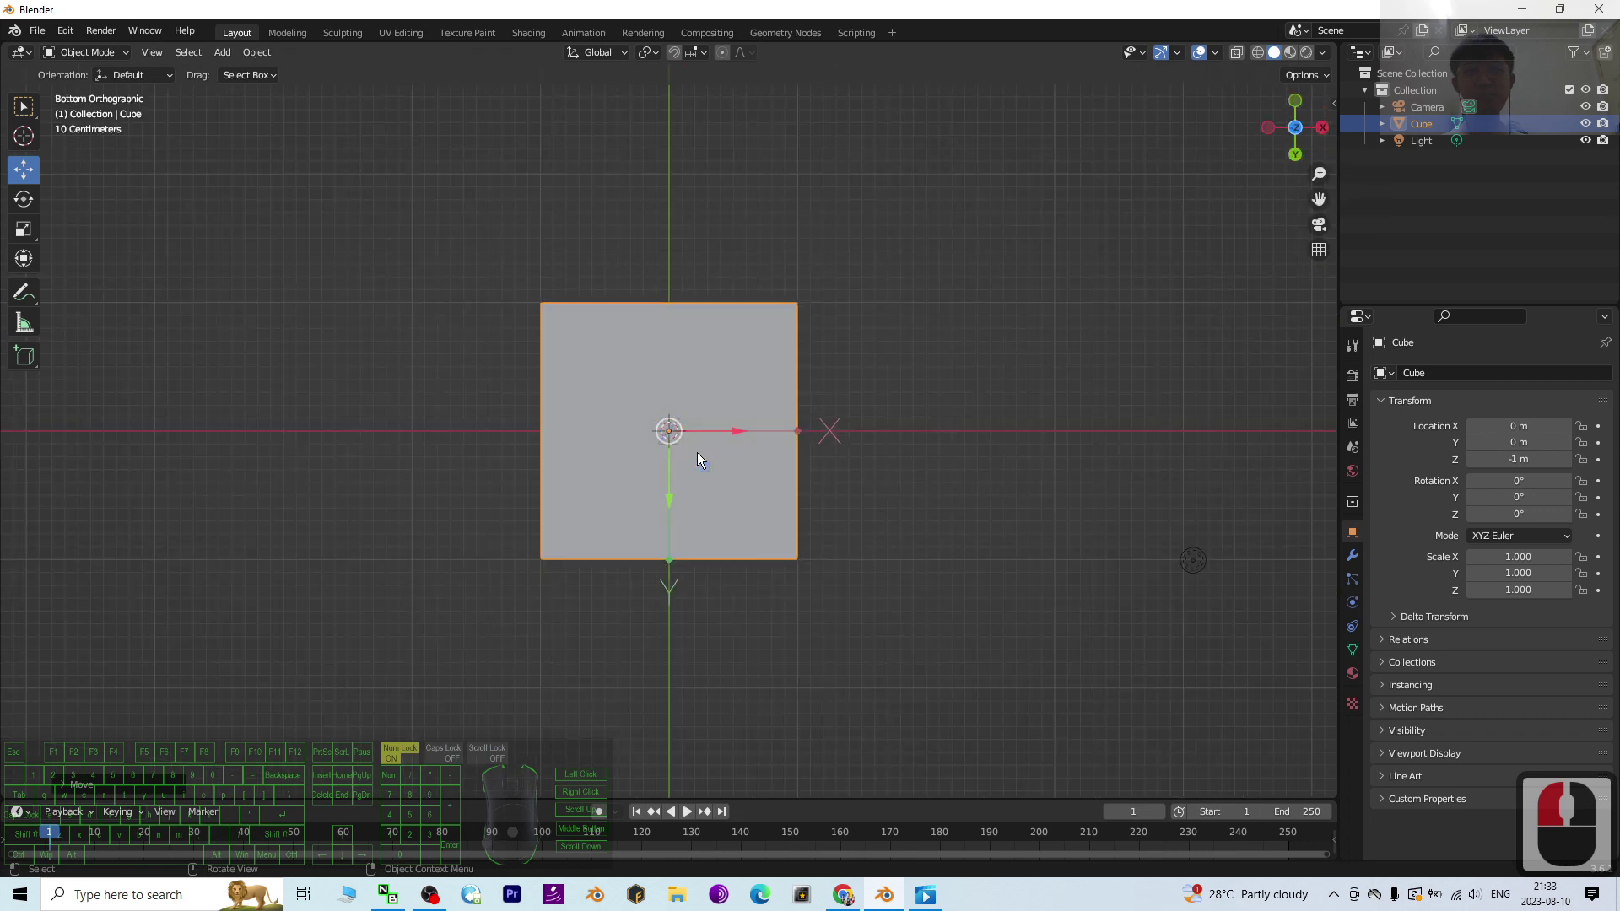
scroll(704, 472, "up", 8)
scroll(706, 528, "up", 5)
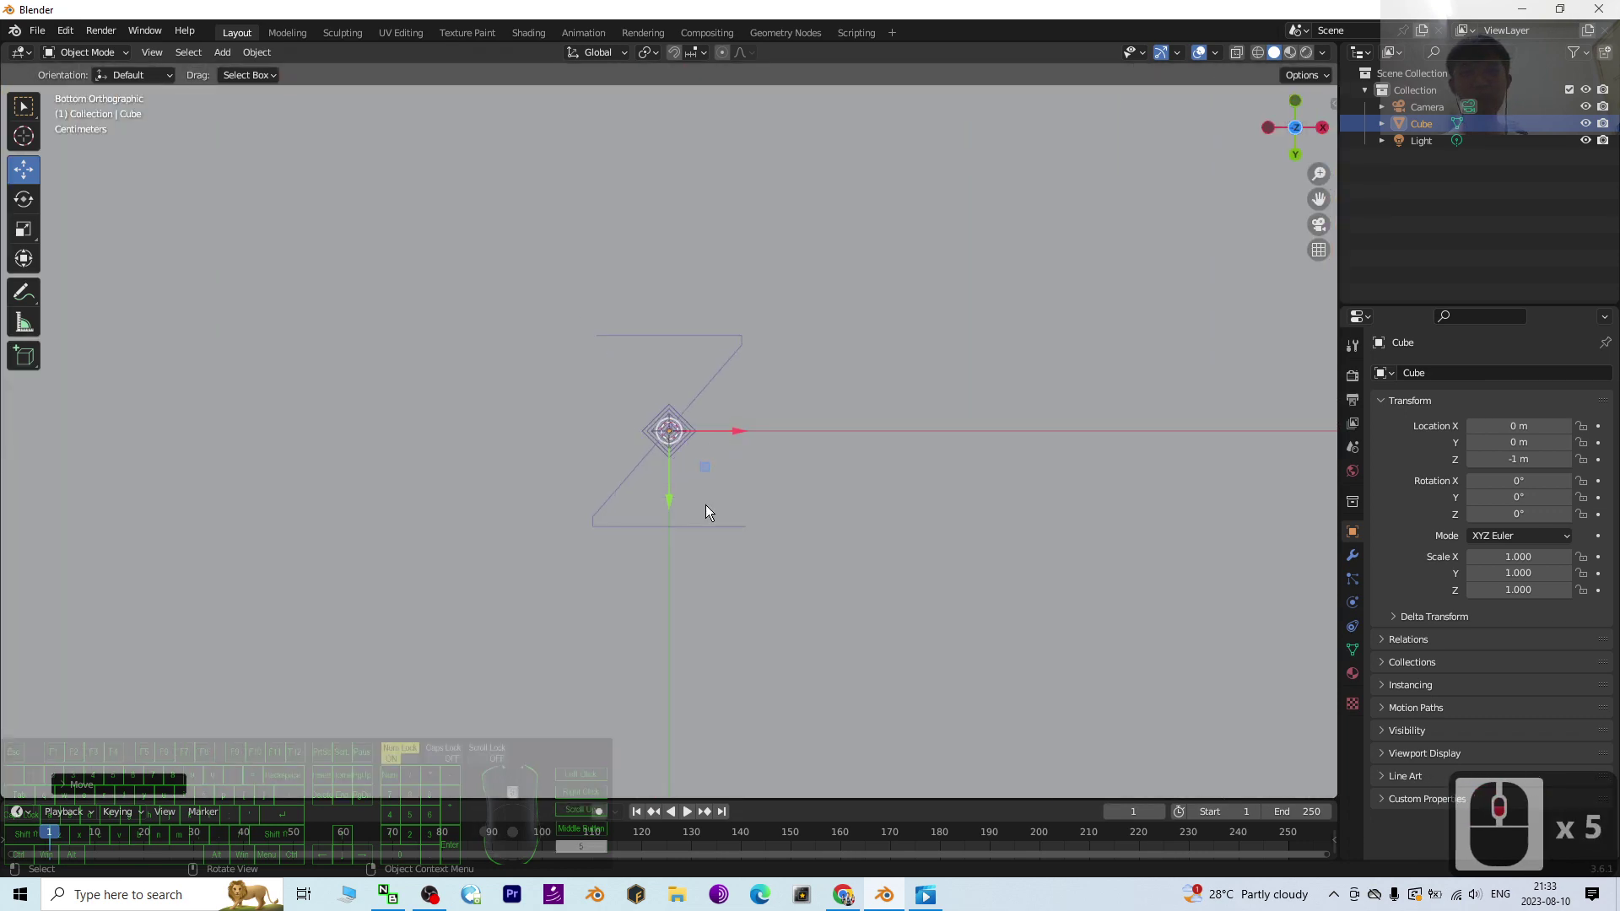
scroll(705, 506, "down", 11)
scroll(707, 511, "up", 2)
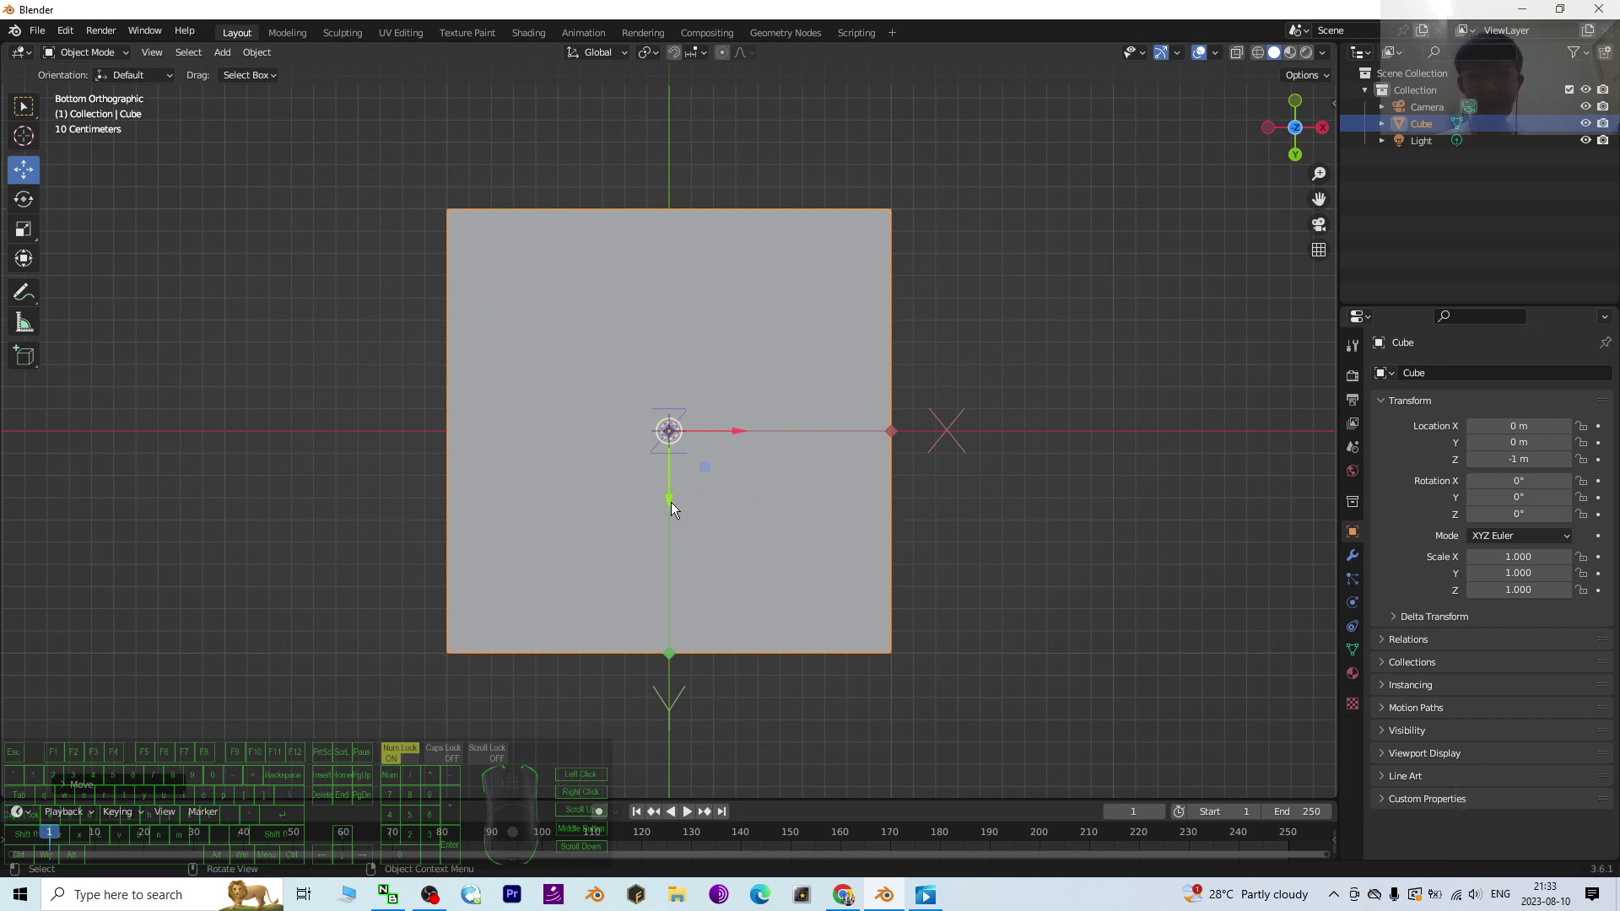
Step: Drag the cube along the green Y arrow toward −1 m, zooming in on its edge
left_click_drag(671, 502, 681, 265)
scroll(755, 160, "up", 5)
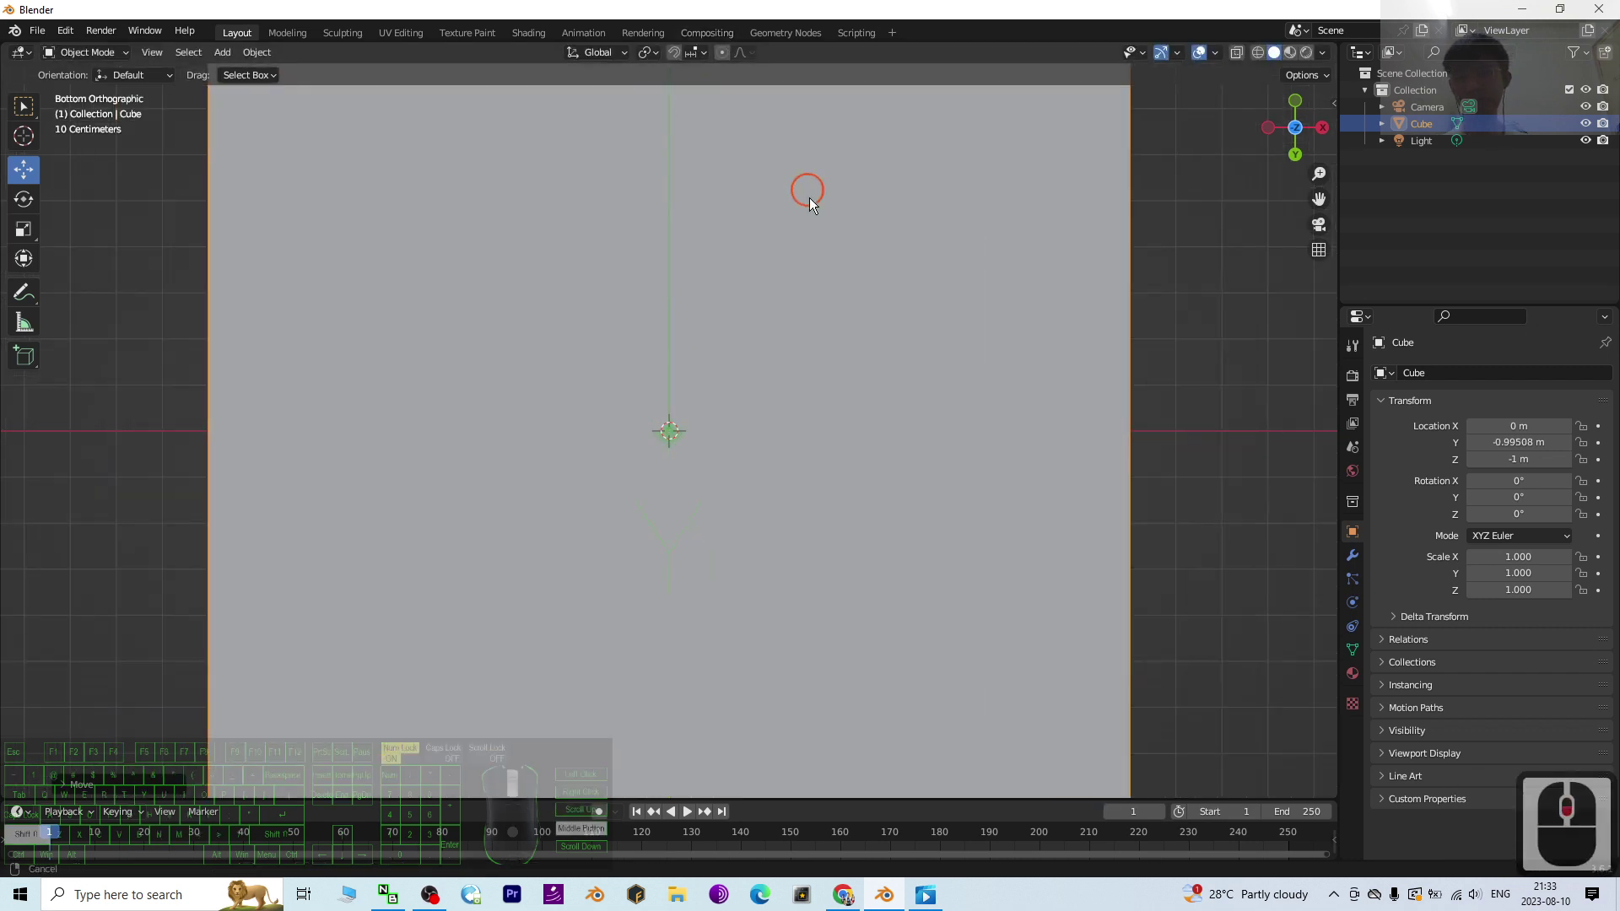
scroll(805, 202, "down", 3, "shift")
scroll(759, 464, "up", 2, "shift")
scroll(708, 443, "up", 3)
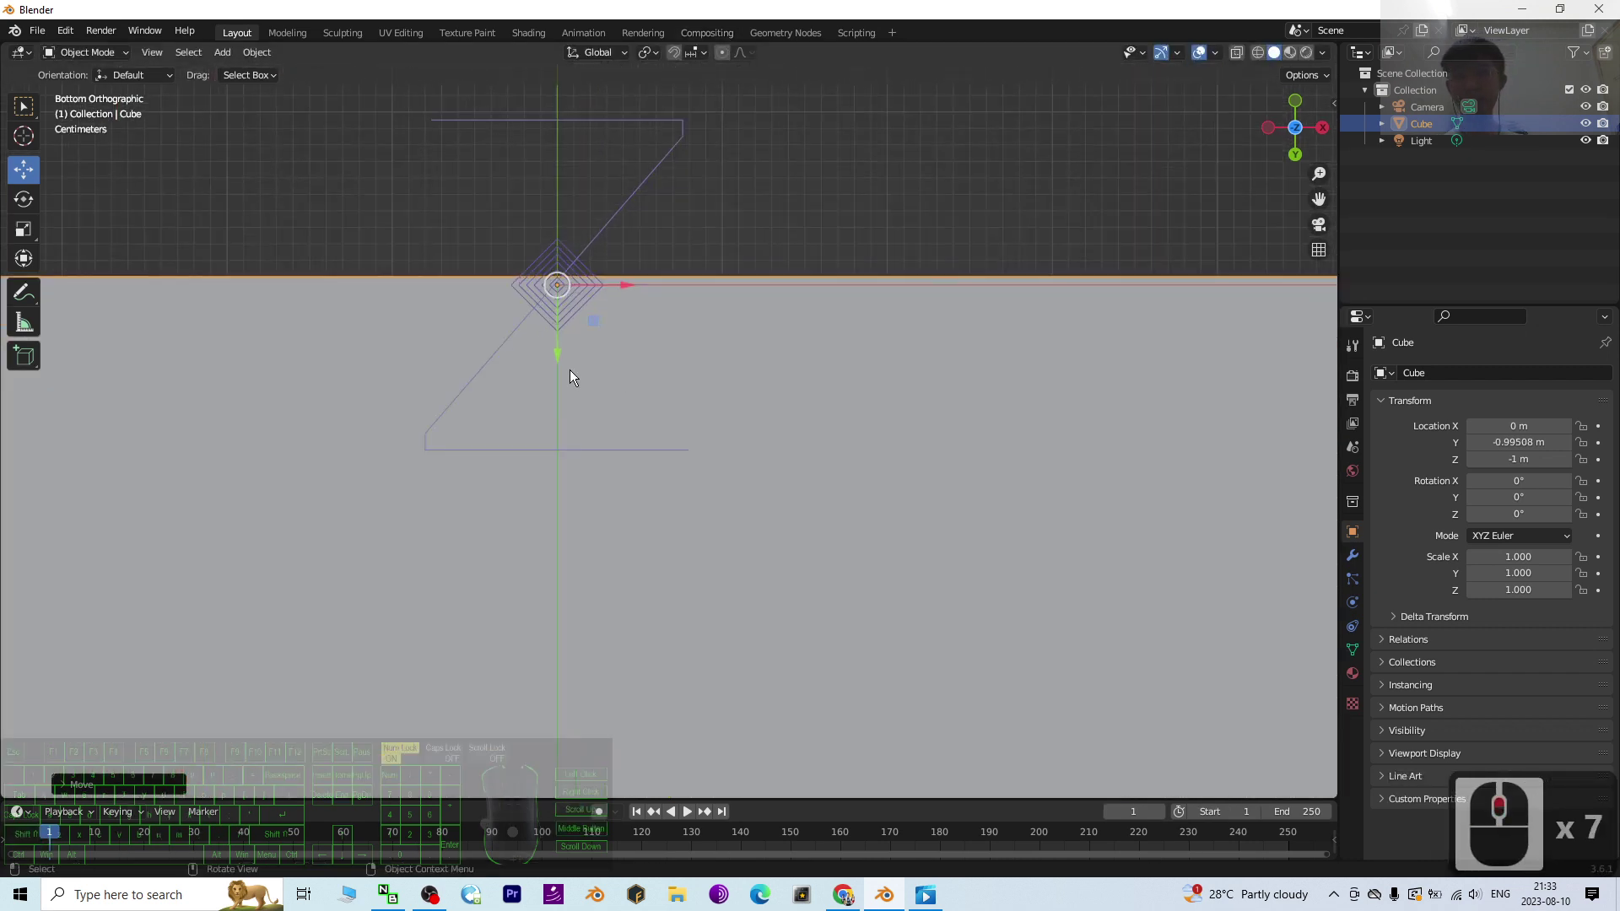
scroll(570, 332, "up", 5)
middle_click_drag(565, 327, 607, 435, "shift")
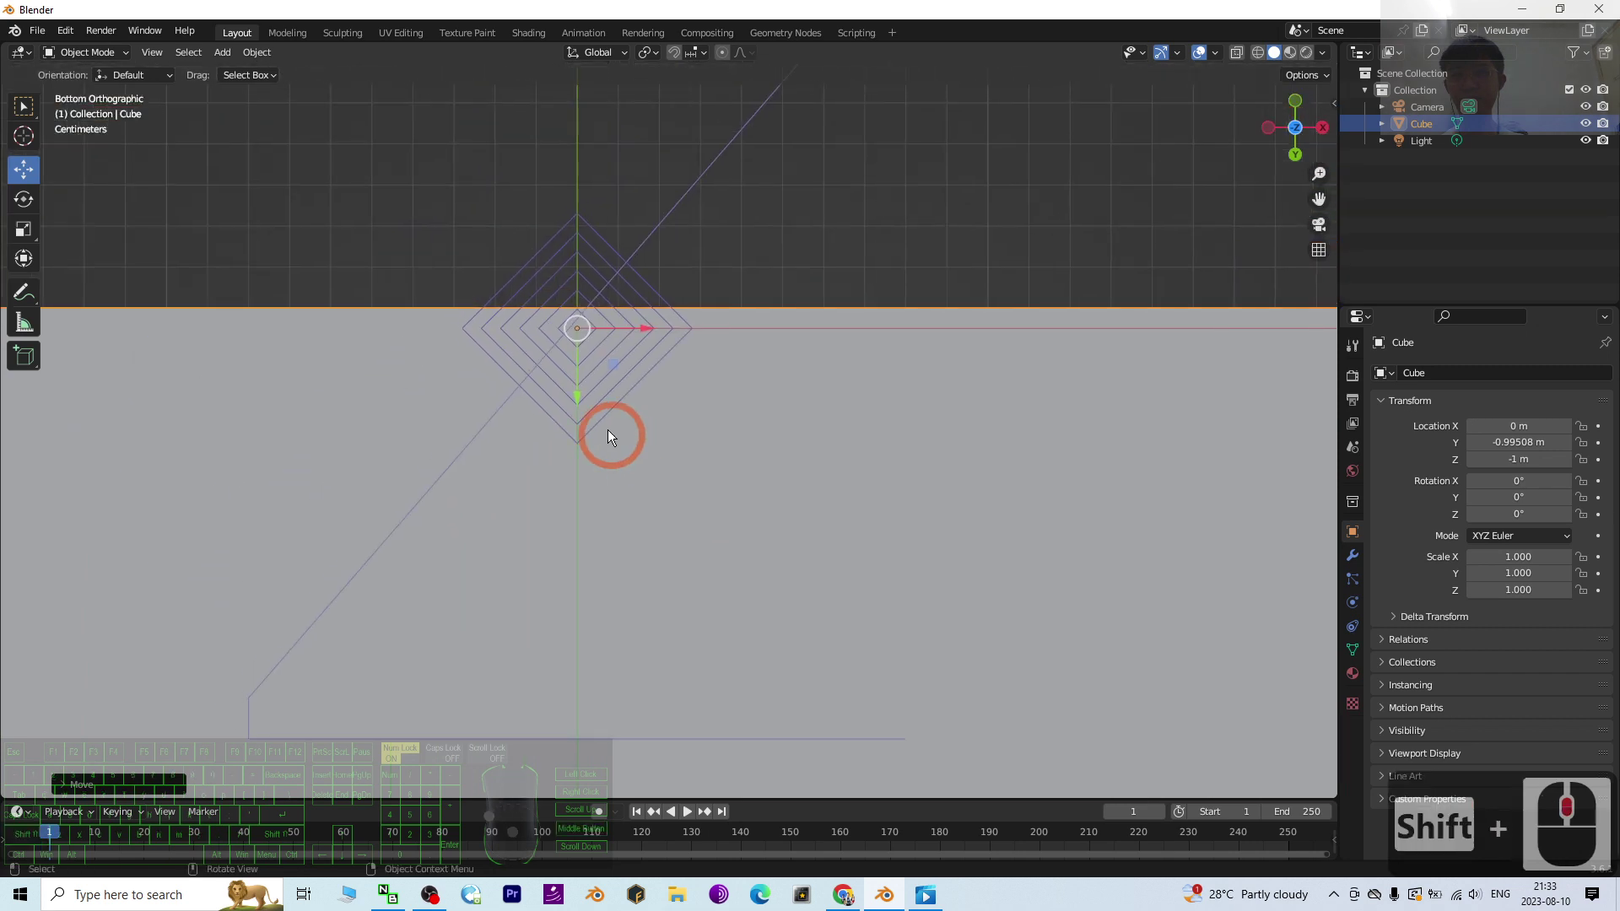
left_click_drag(579, 402, 579, 300)
Step: Fine-tune the cube's Y location to exactly −1 m, then orbit back into perspective
scroll(578, 300, "up", 6)
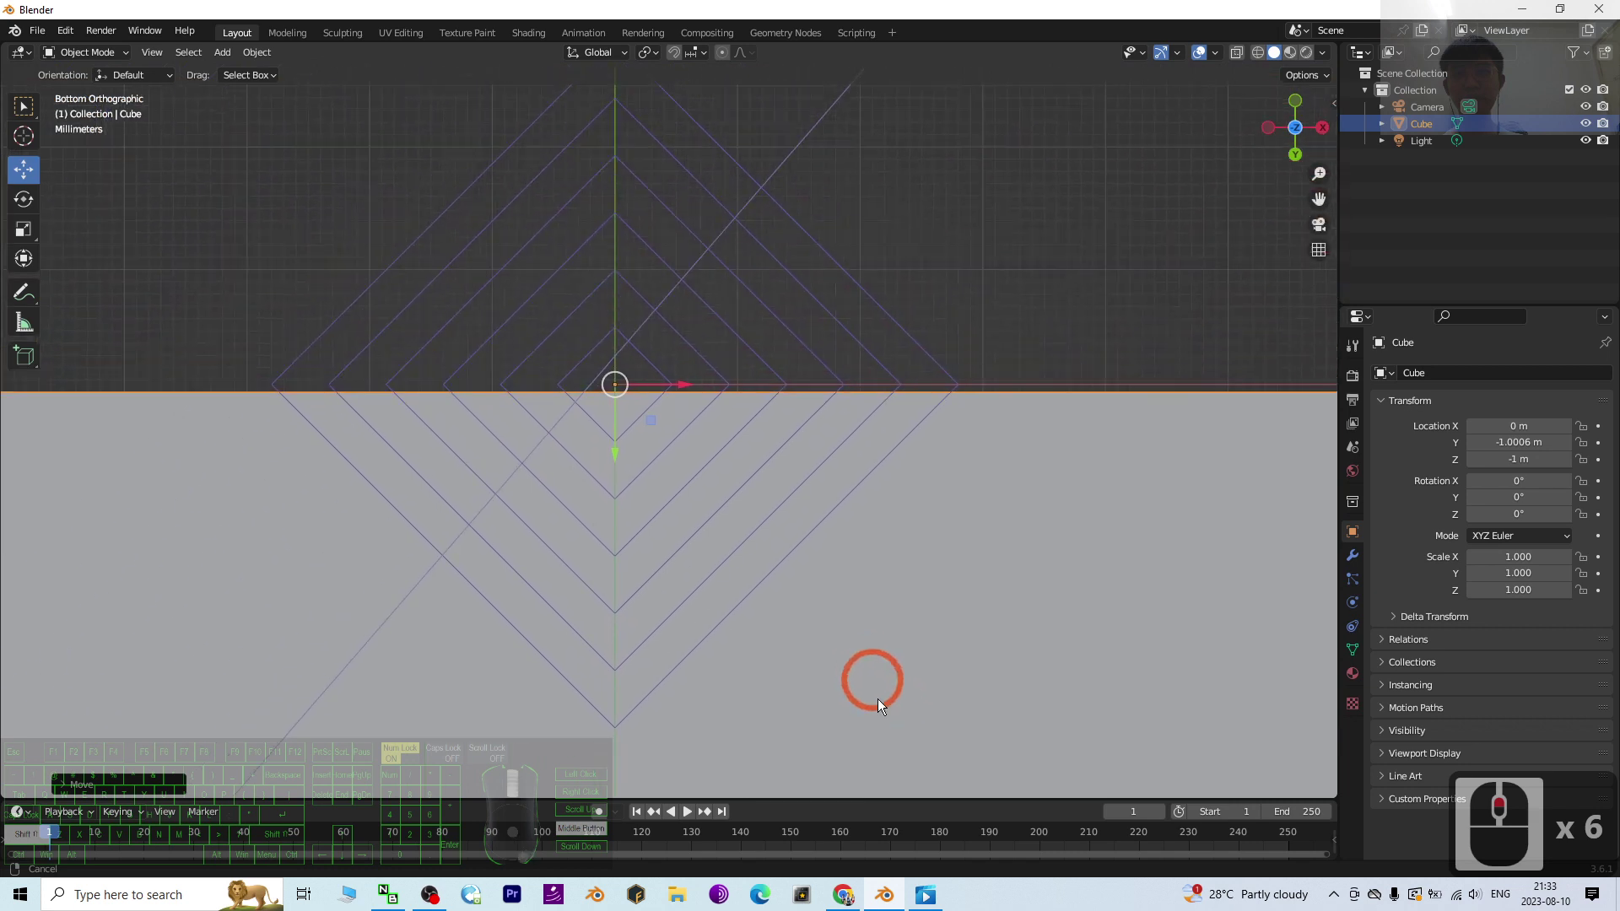
scroll(757, 545, "up", 7)
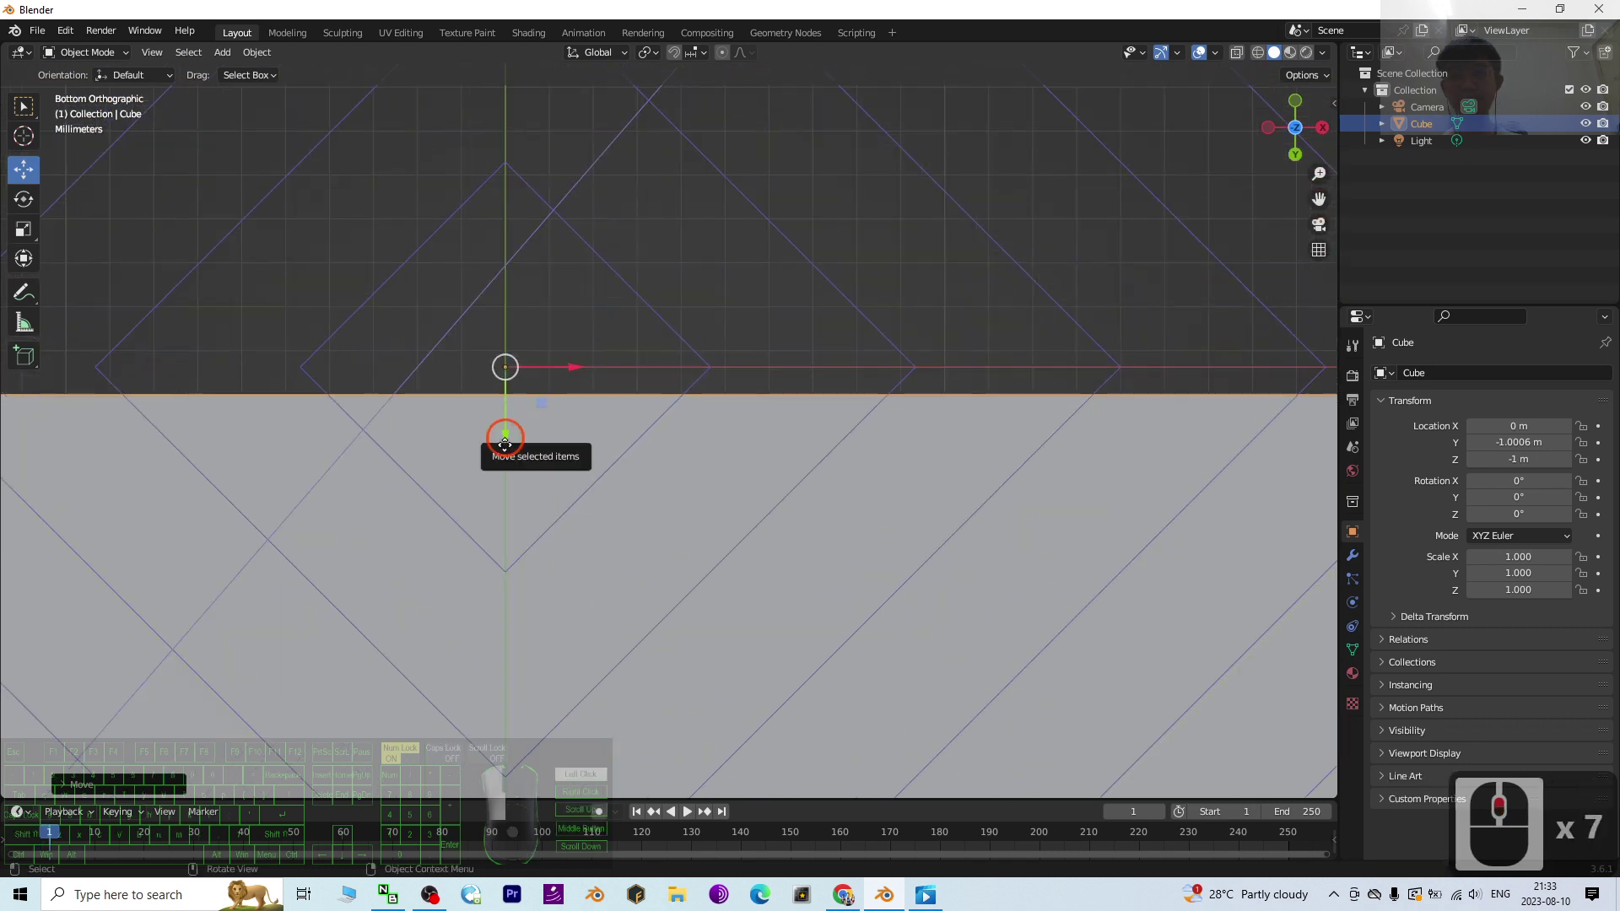
left_click_drag(506, 444, 505, 473)
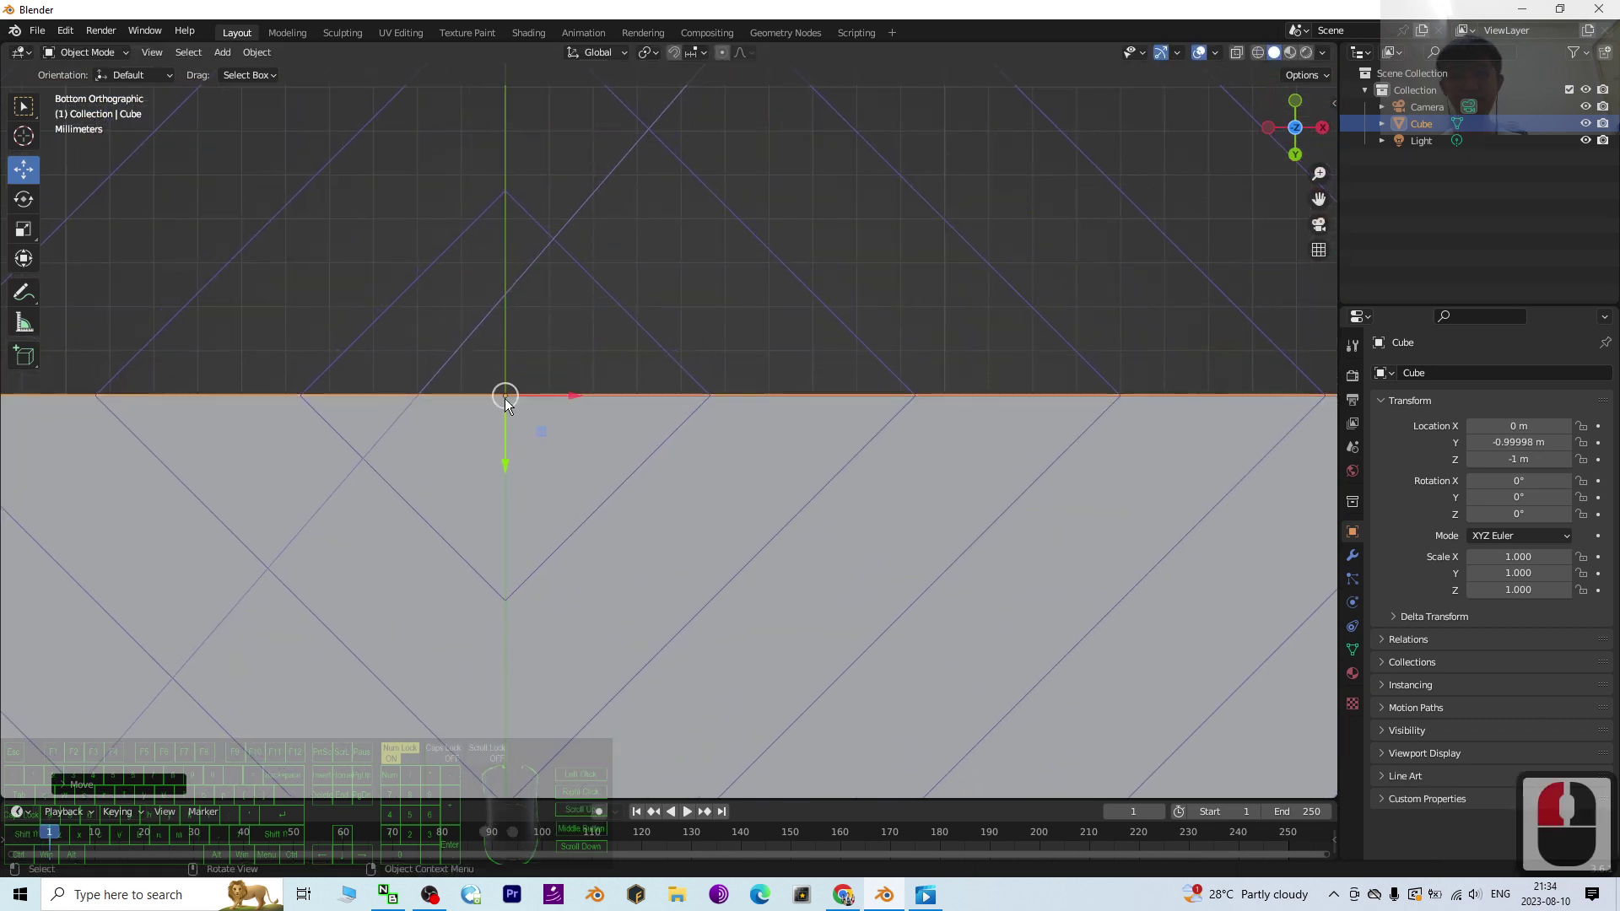
scroll(504, 398, "up", 7)
middle_click_drag(311, 485, 741, 526, "shift")
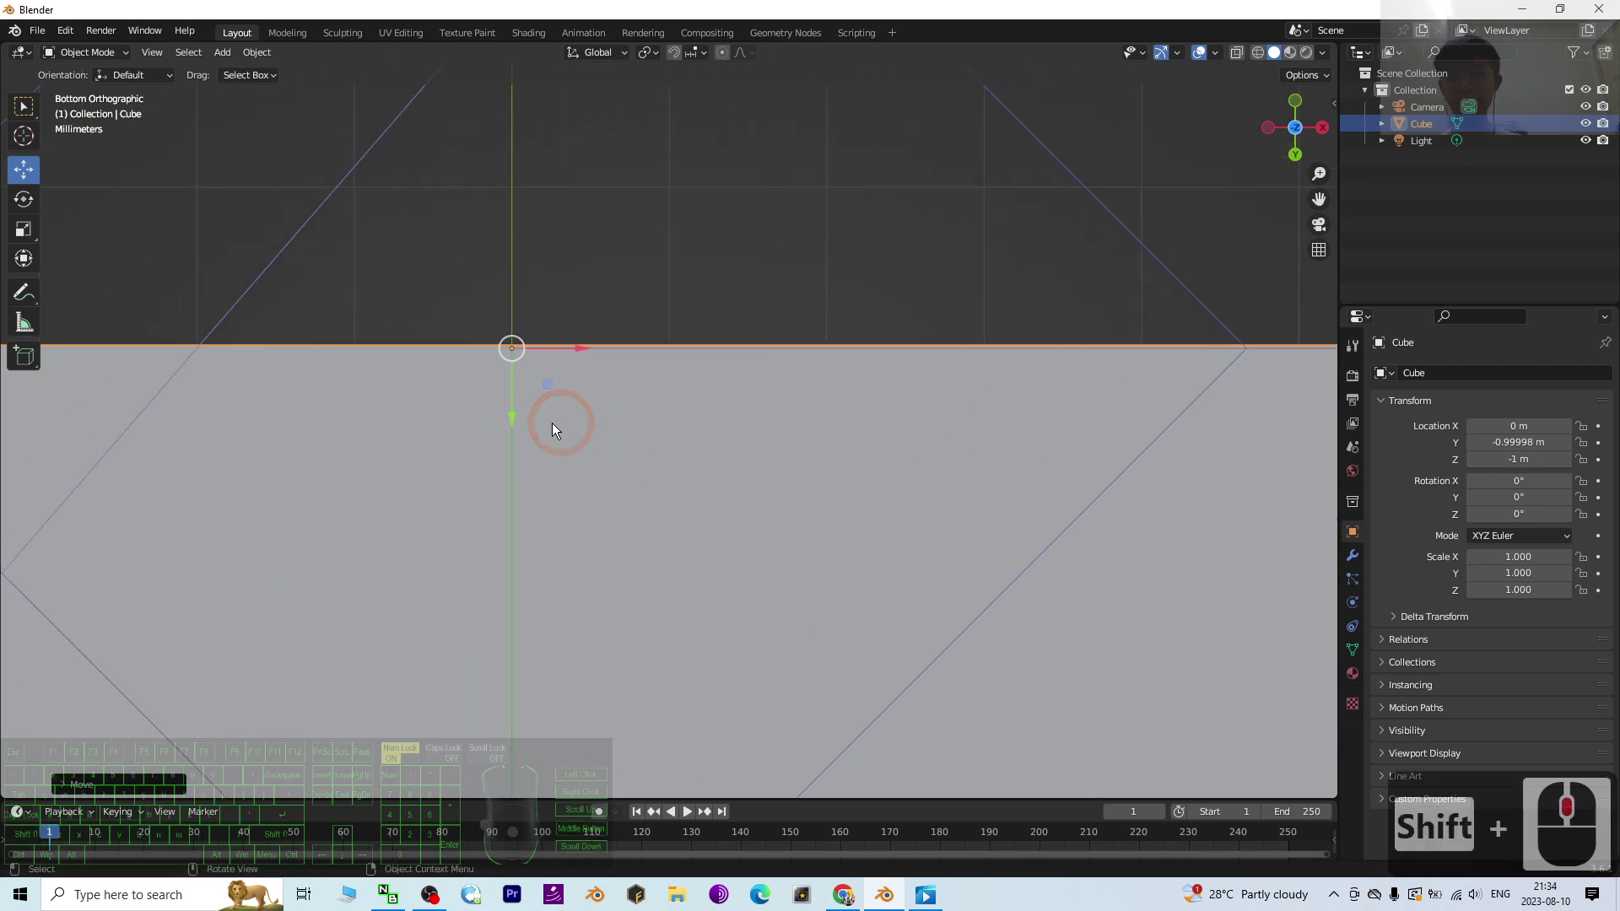
left_click_drag(511, 417, 512, 408)
scroll(629, 418, "down", 14)
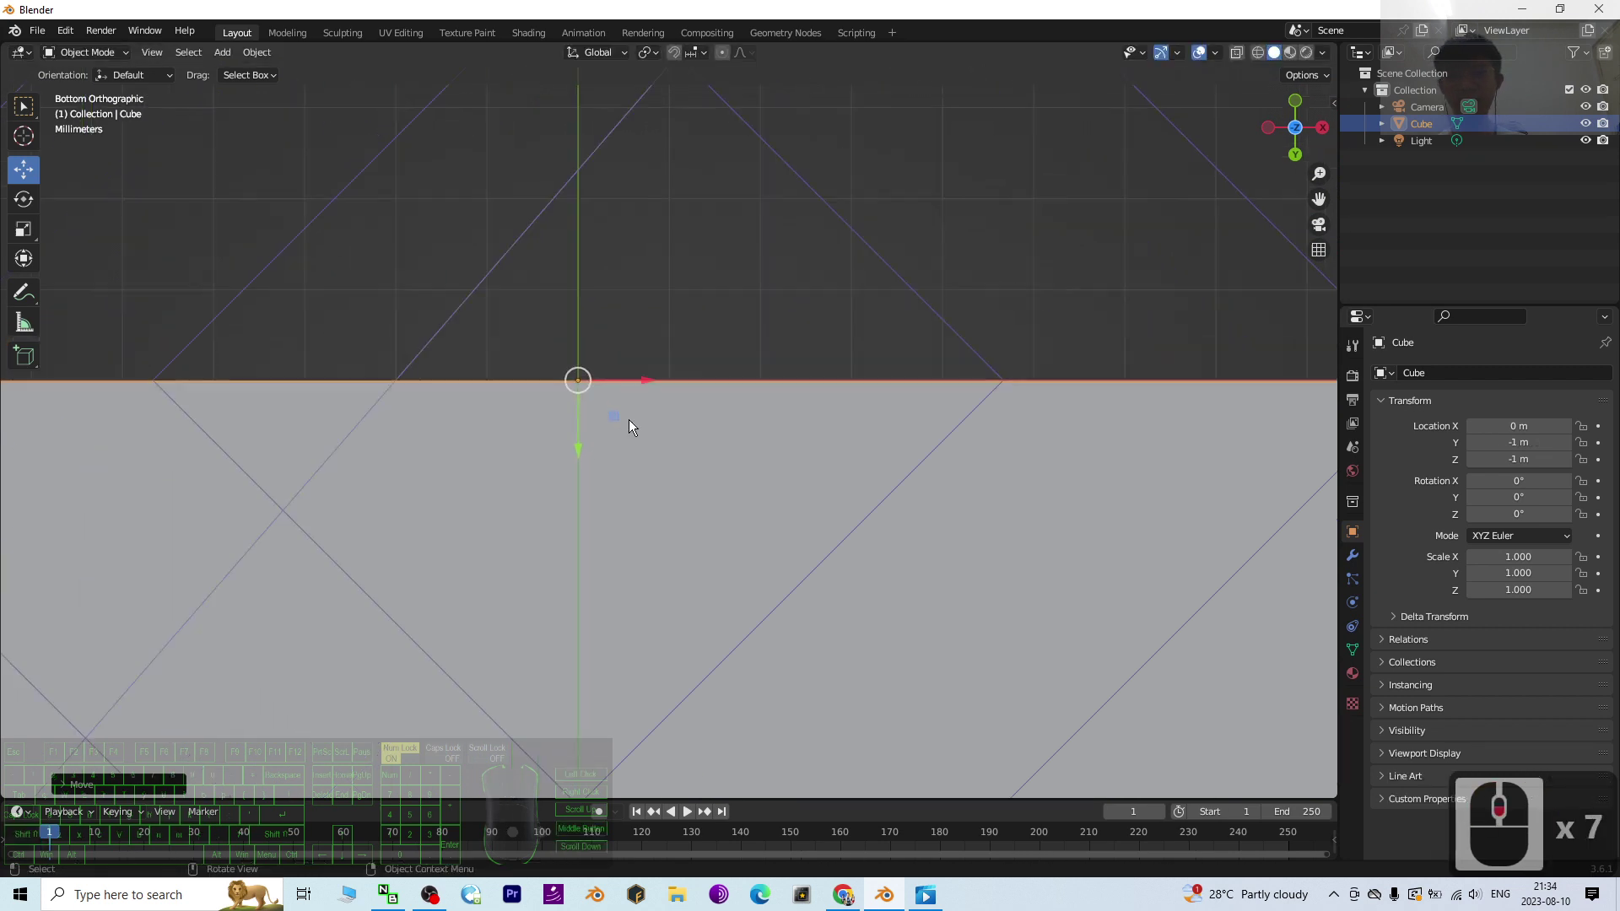
scroll(672, 440, "down", 20)
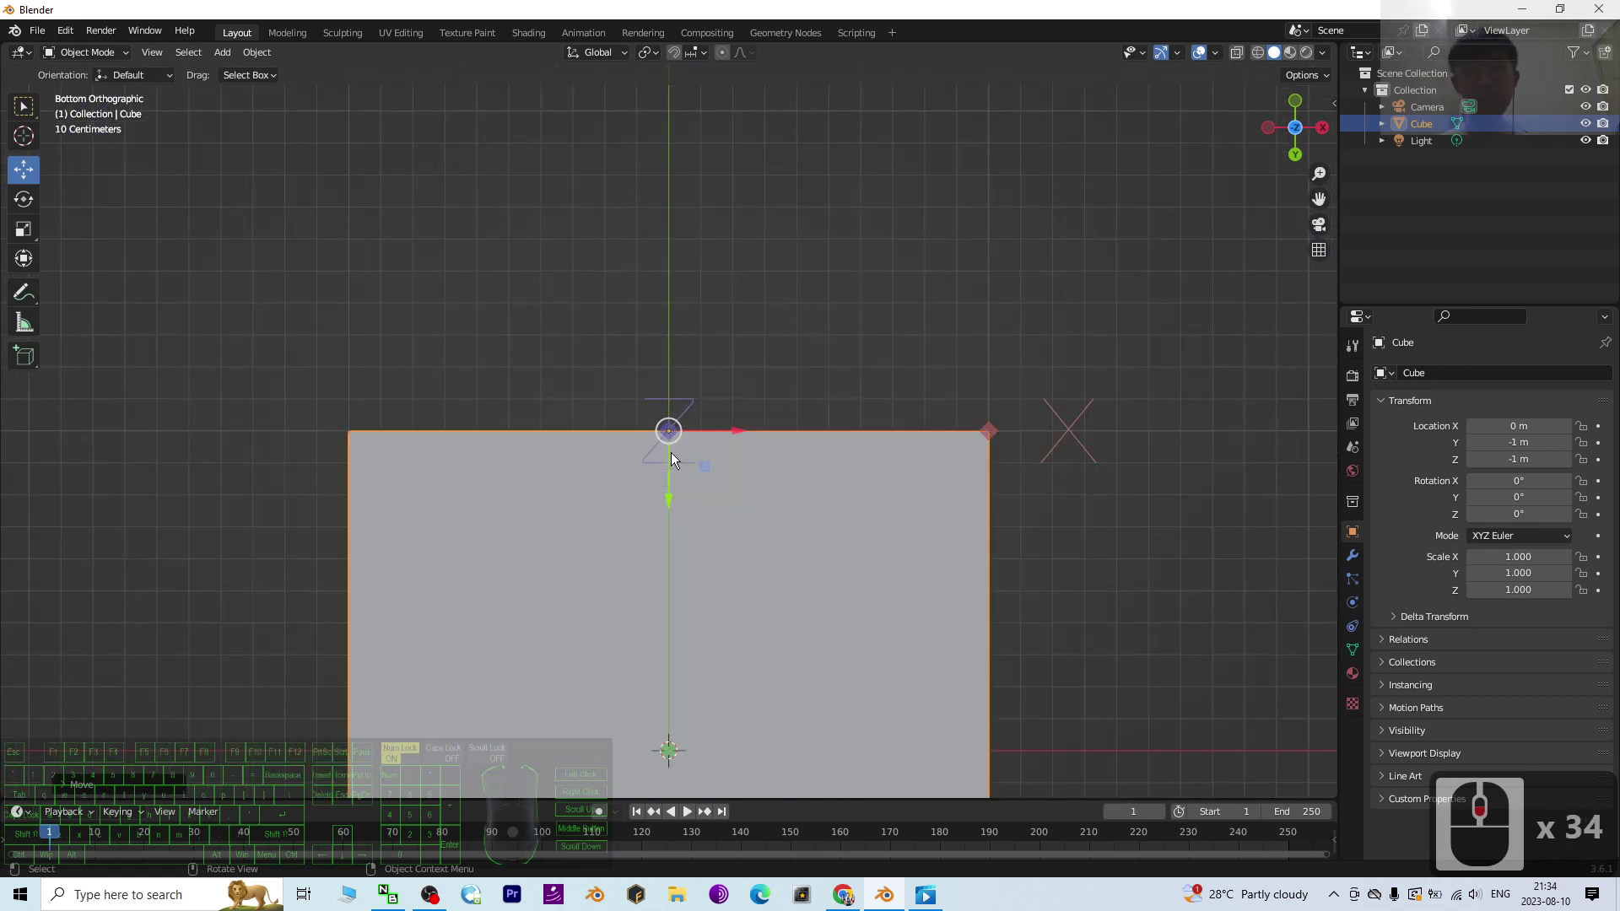
scroll(672, 447, "down", 1)
scroll(665, 469, "up", 5)
middle_click_drag(768, 649, 796, 503)
Step: Rotate the cube 44.61° around X with the Rotate tool, then reselect the Move tool
scroll(796, 472, "up", 3)
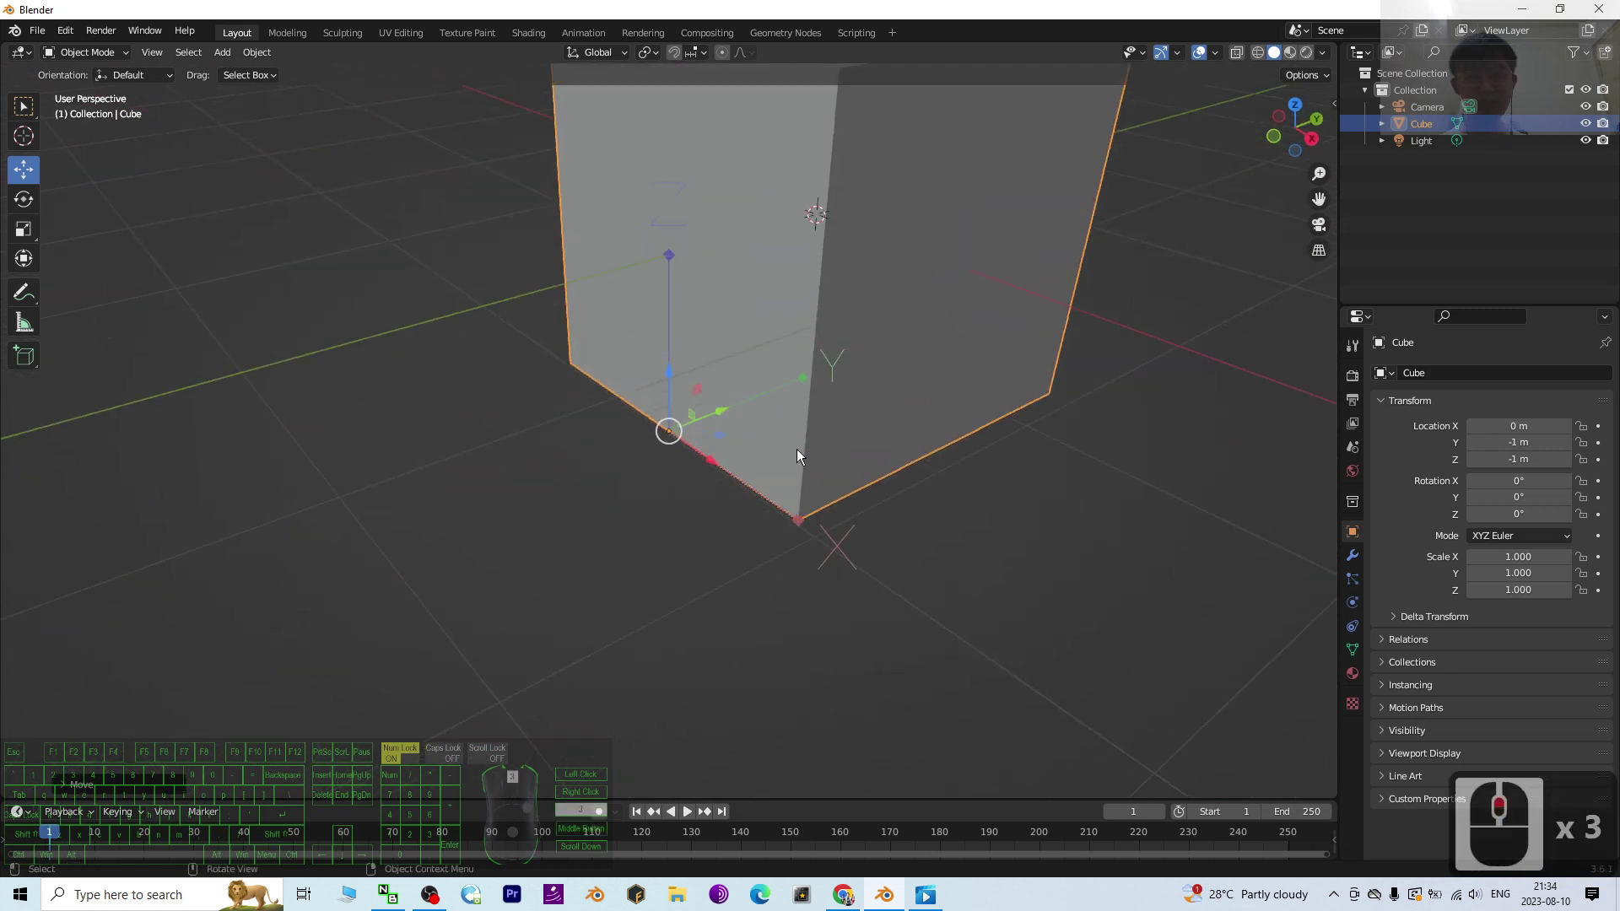
scroll(1017, 487, "down", 1)
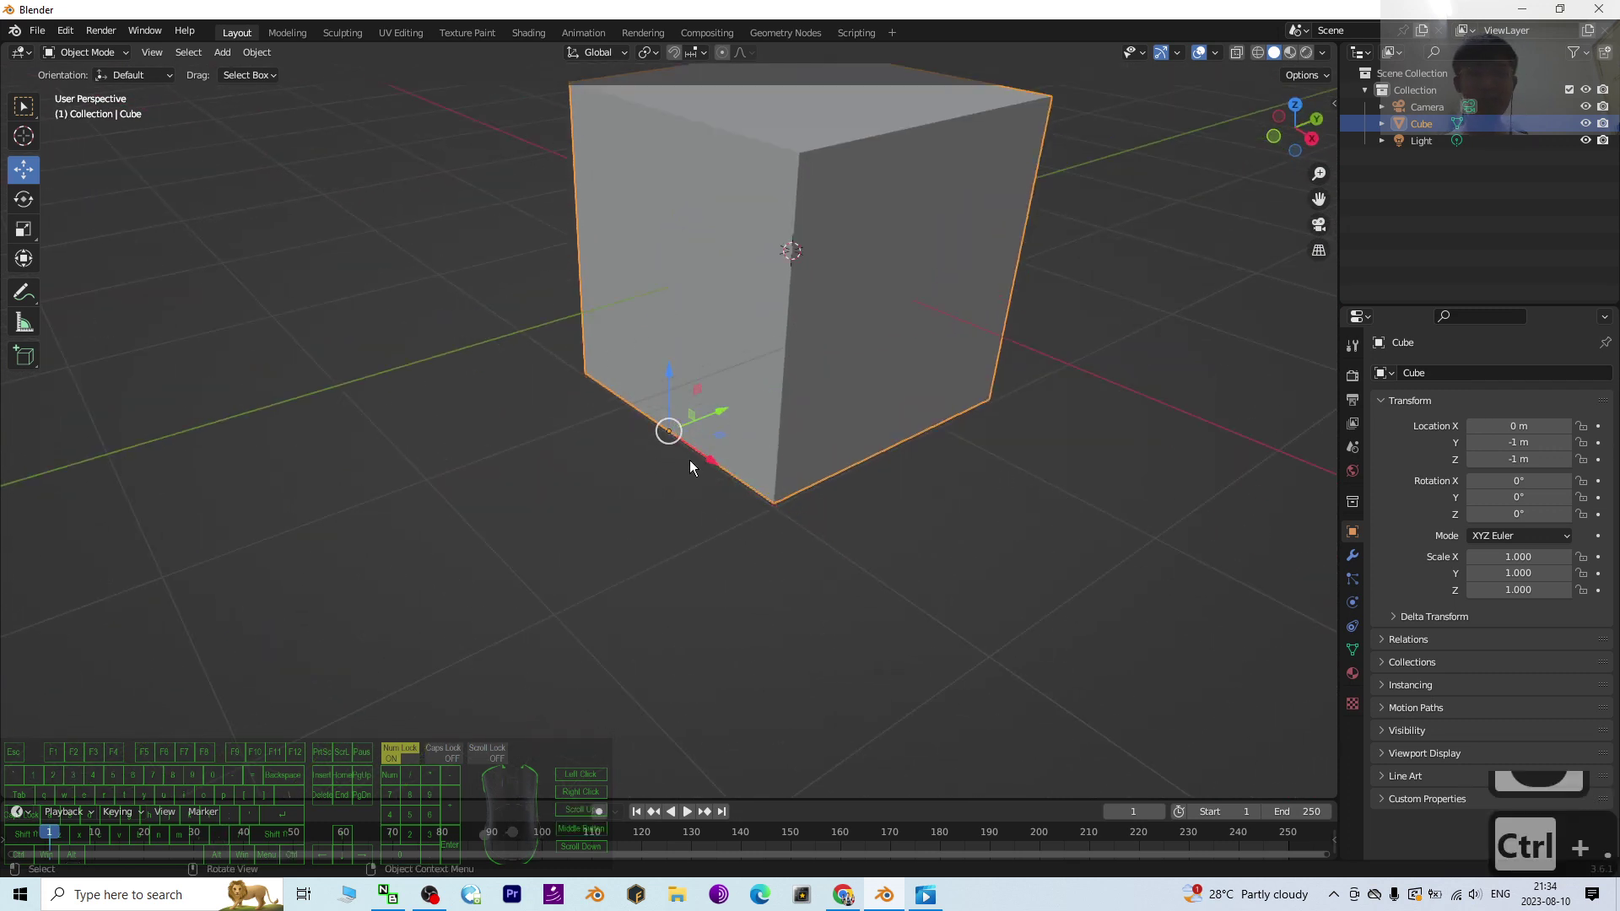
scroll(690, 458, "down", 3)
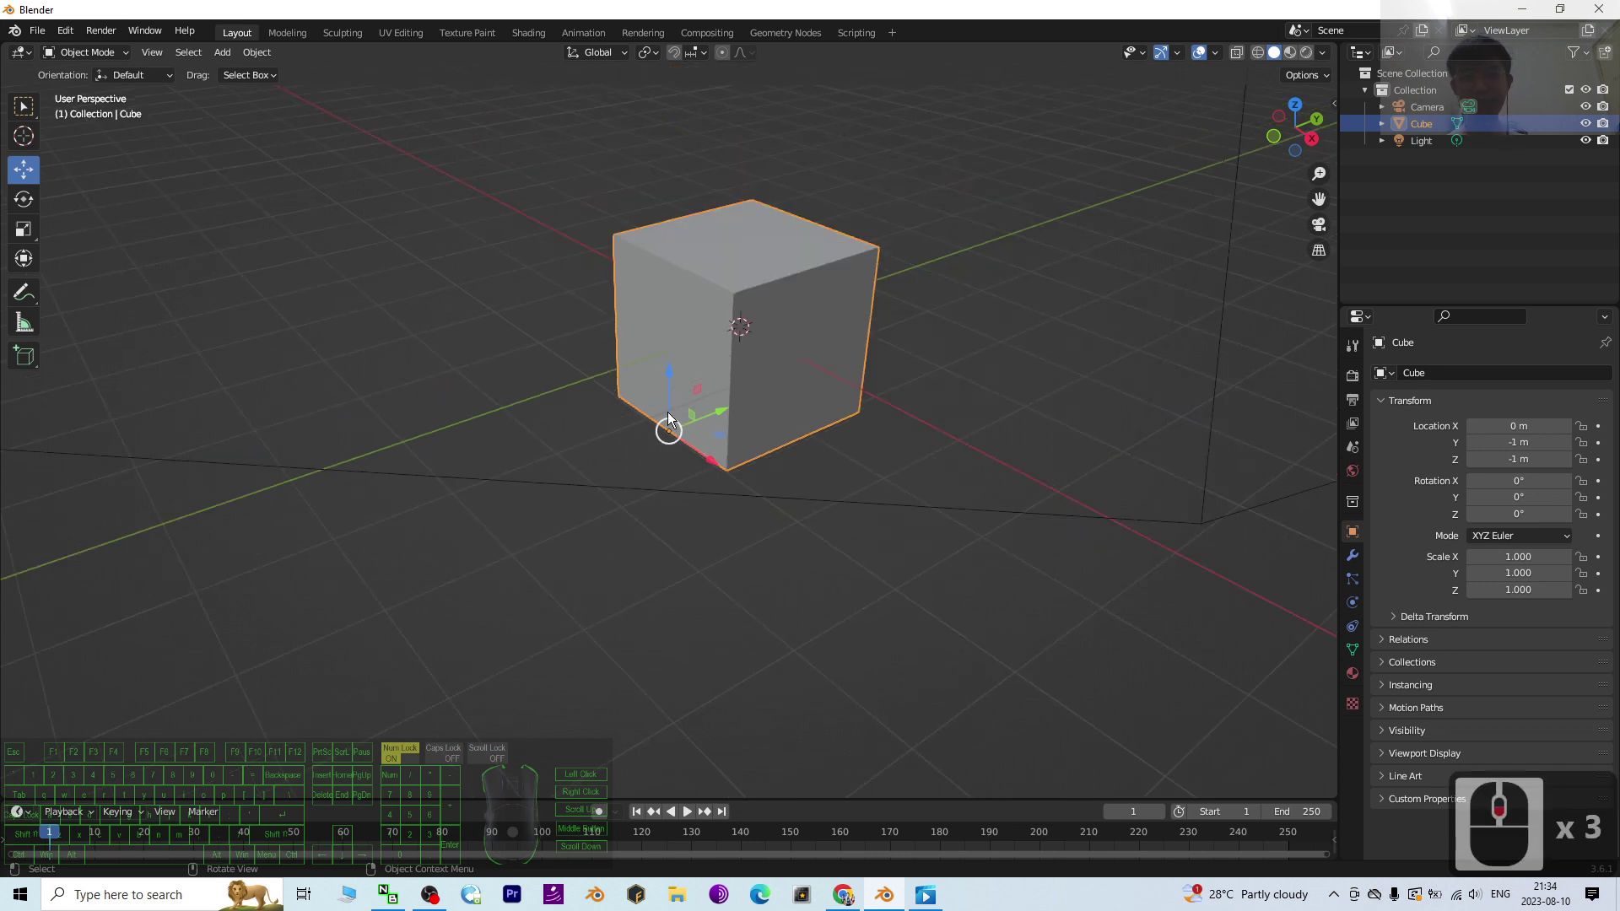
scroll(667, 415, "up", 3)
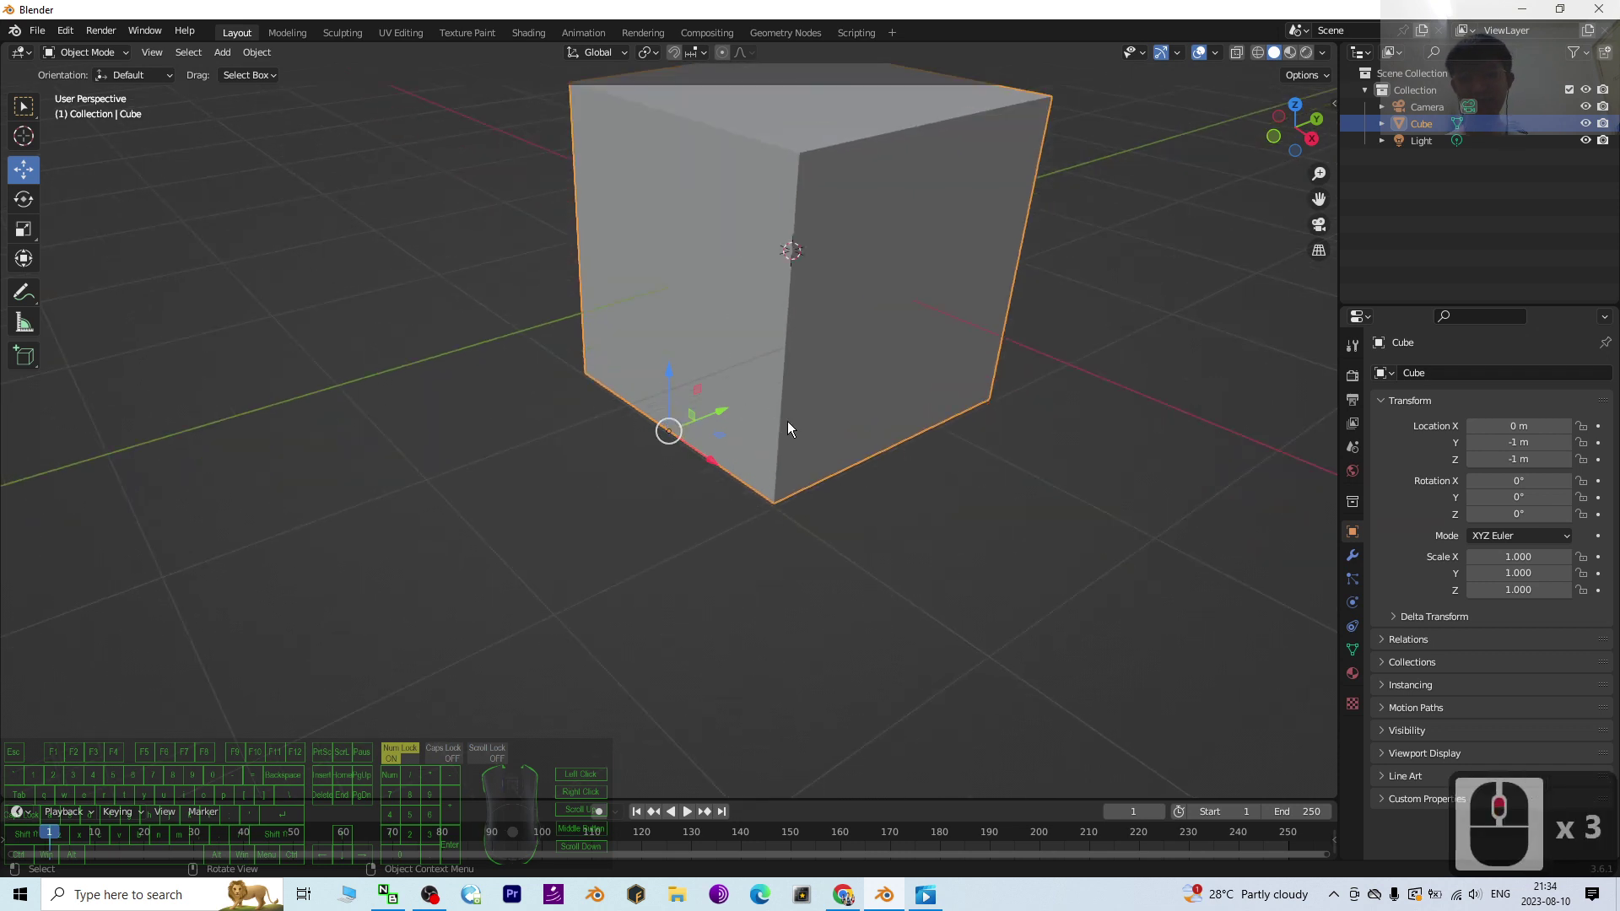
left_click(27, 201)
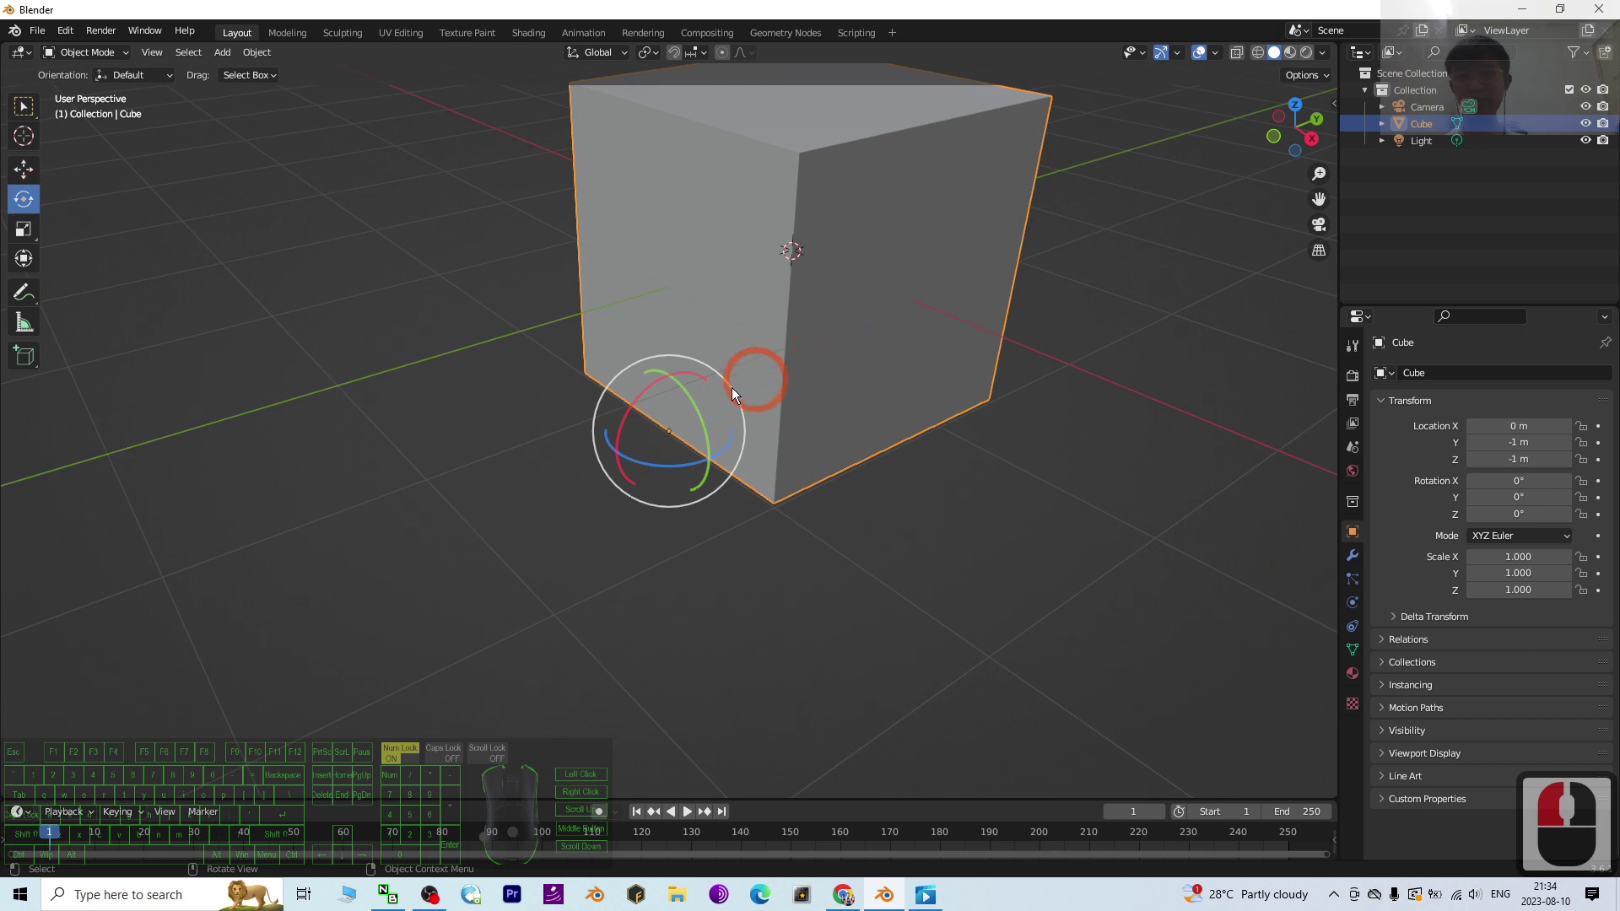
scroll(719, 373, "down", 5)
scroll(666, 391, "up", 5)
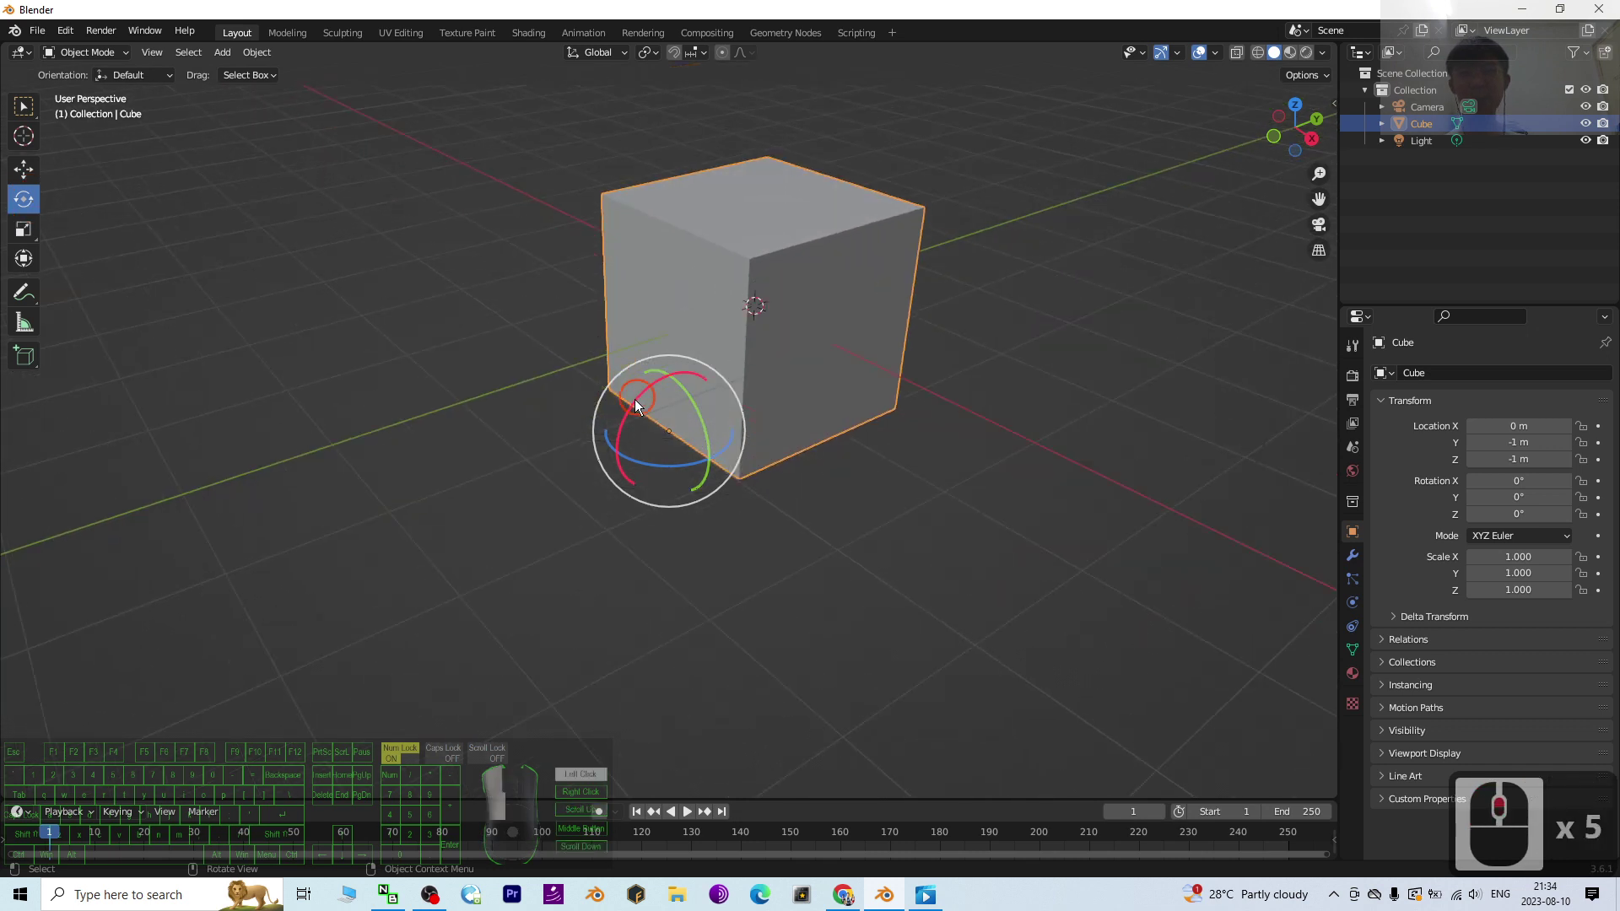
left_click_drag(635, 398, 629, 430)
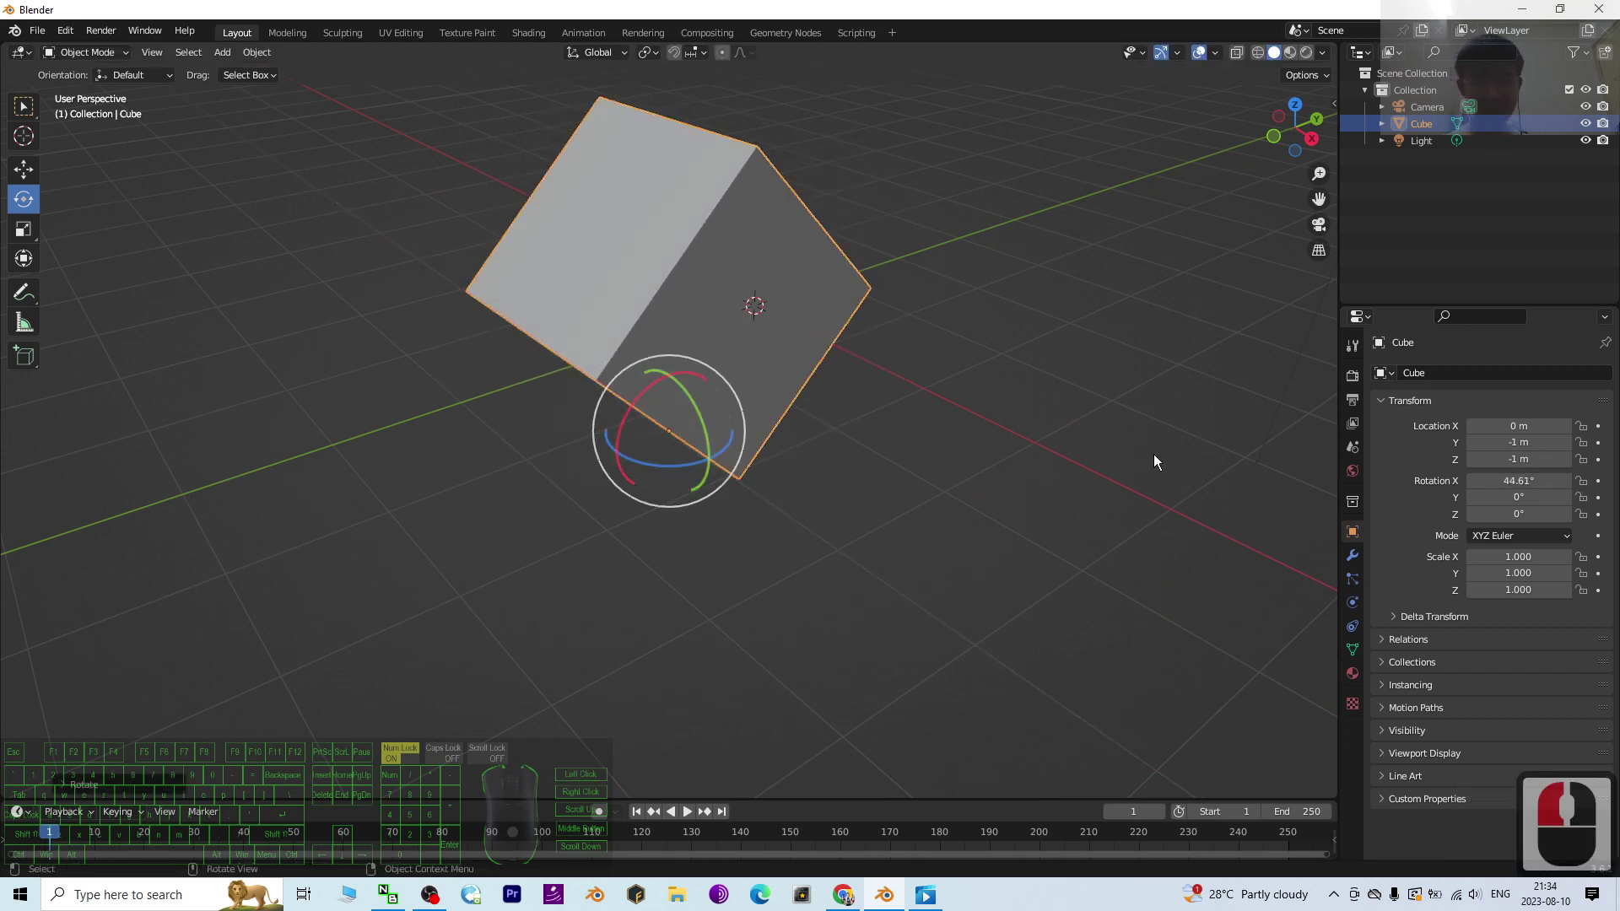
key("ctrl")
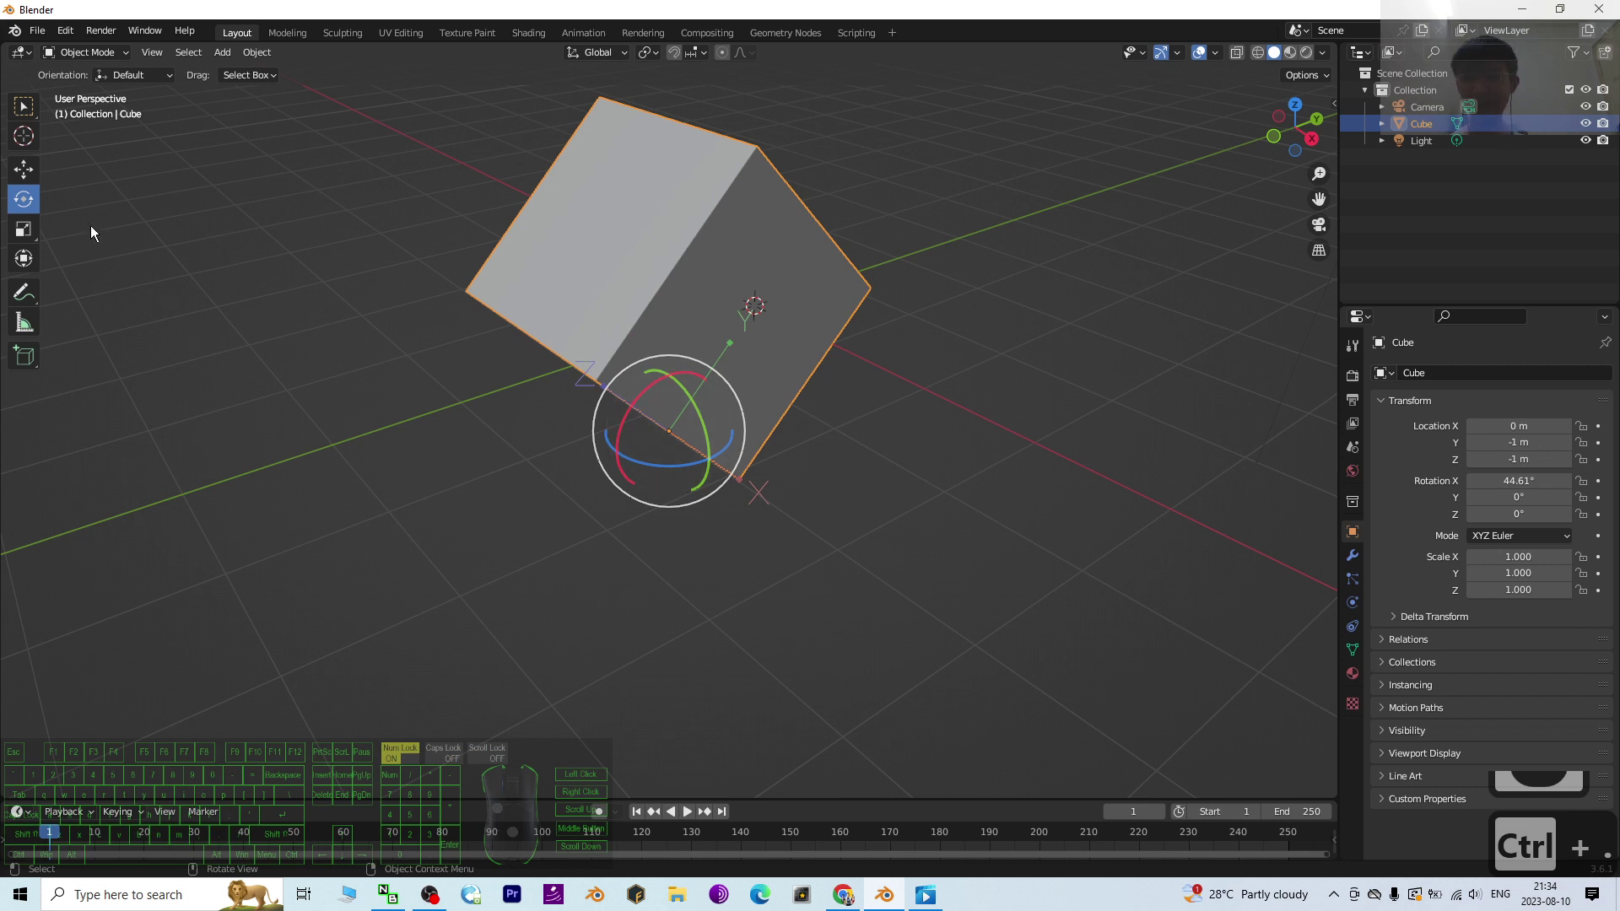
left_click(25, 170)
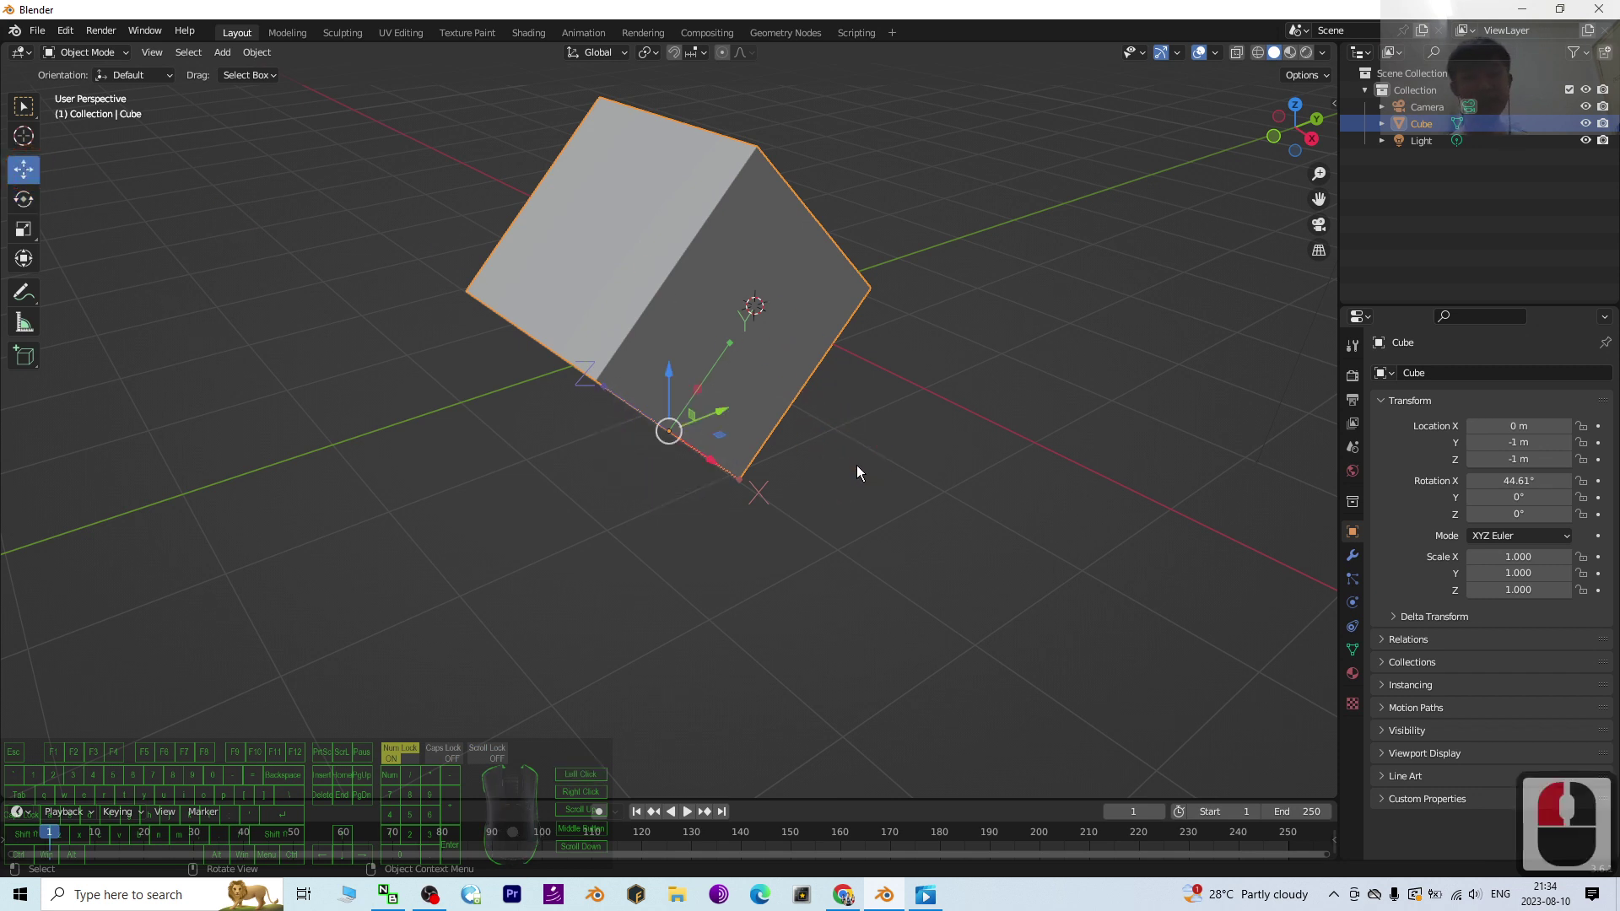
left_click(23, 168)
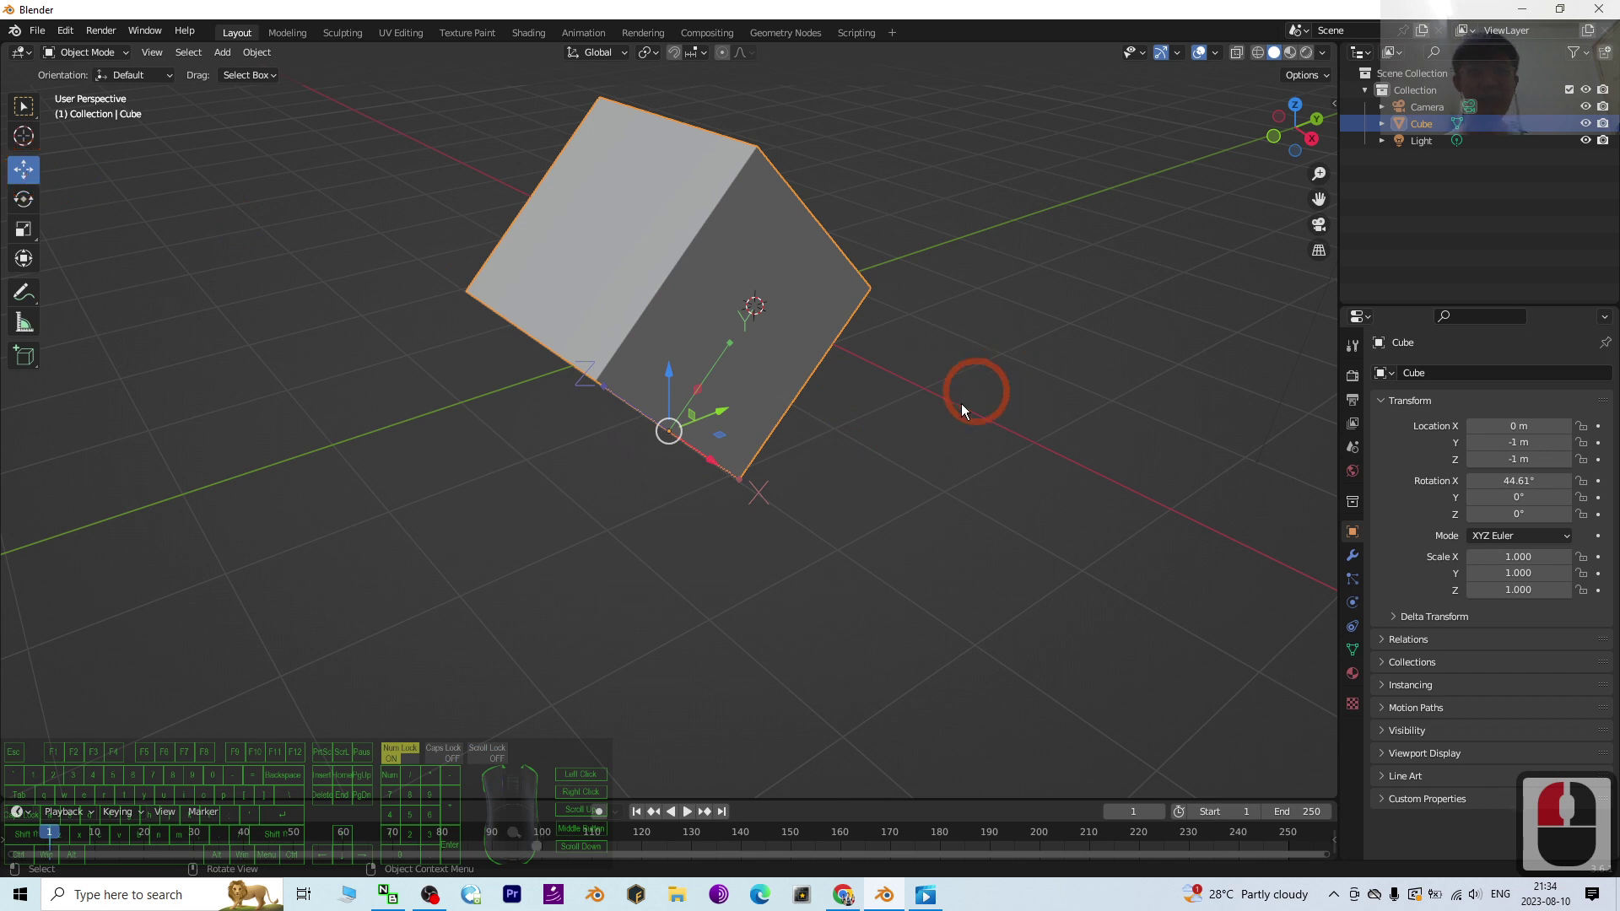